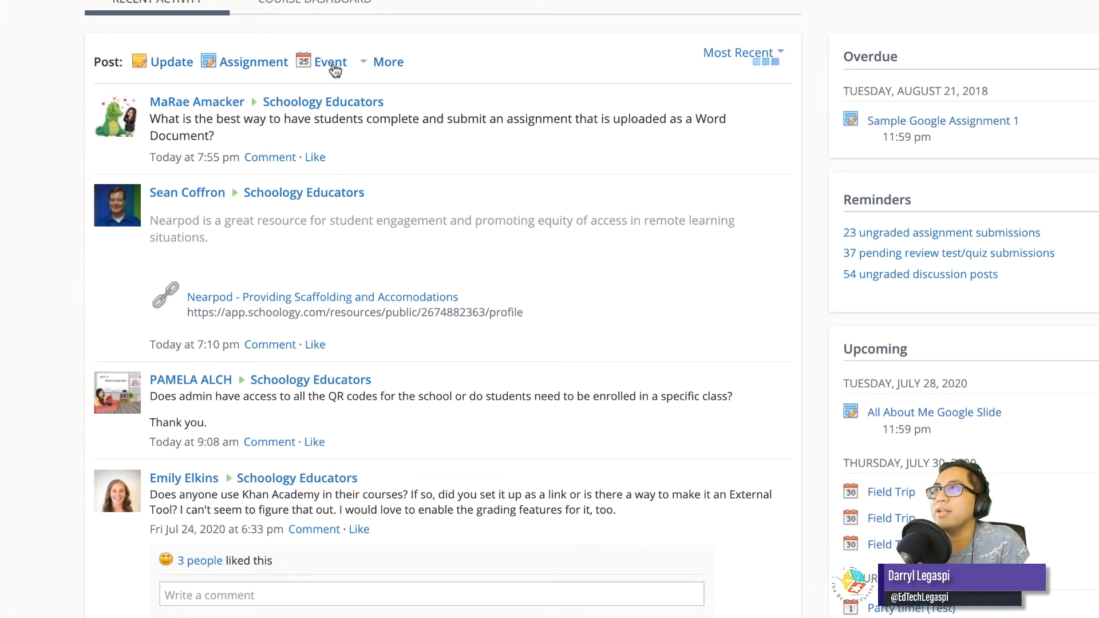
# Start a new event post dated 7/30/20 with the title "Summative Assessment".
pyautogui.click(332, 63)
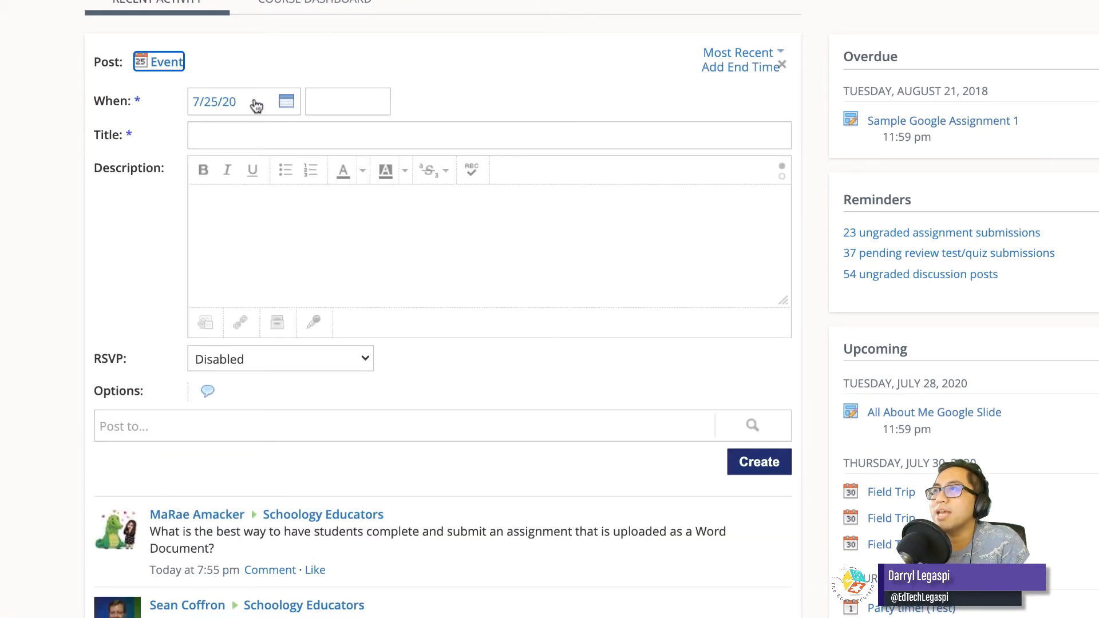
pyautogui.click(288, 109)
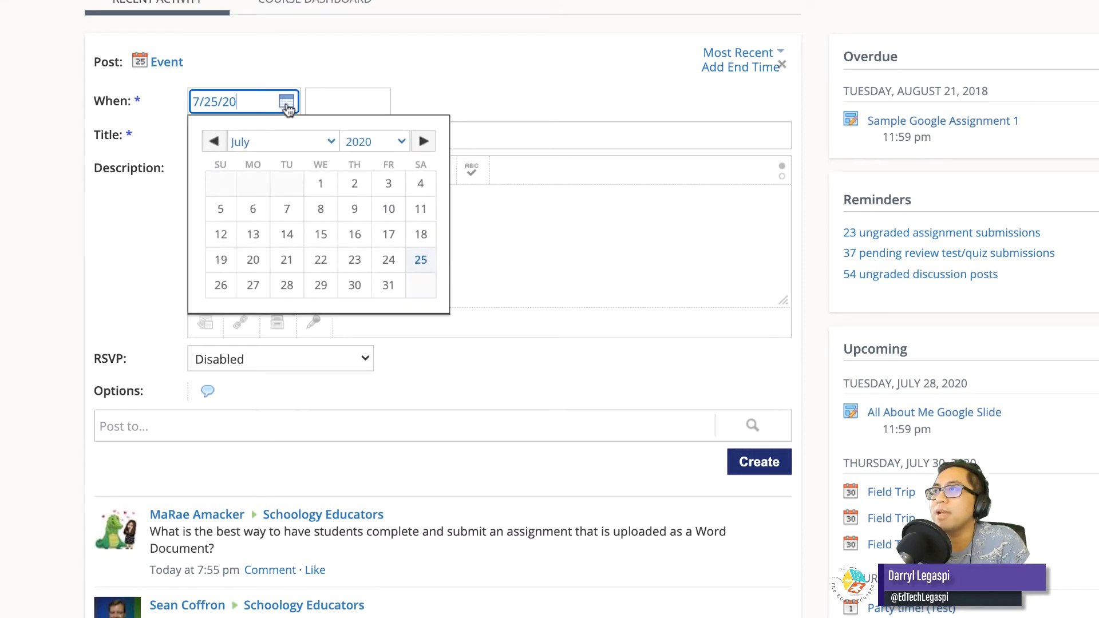
pyautogui.click(355, 285)
pyautogui.click(329, 101)
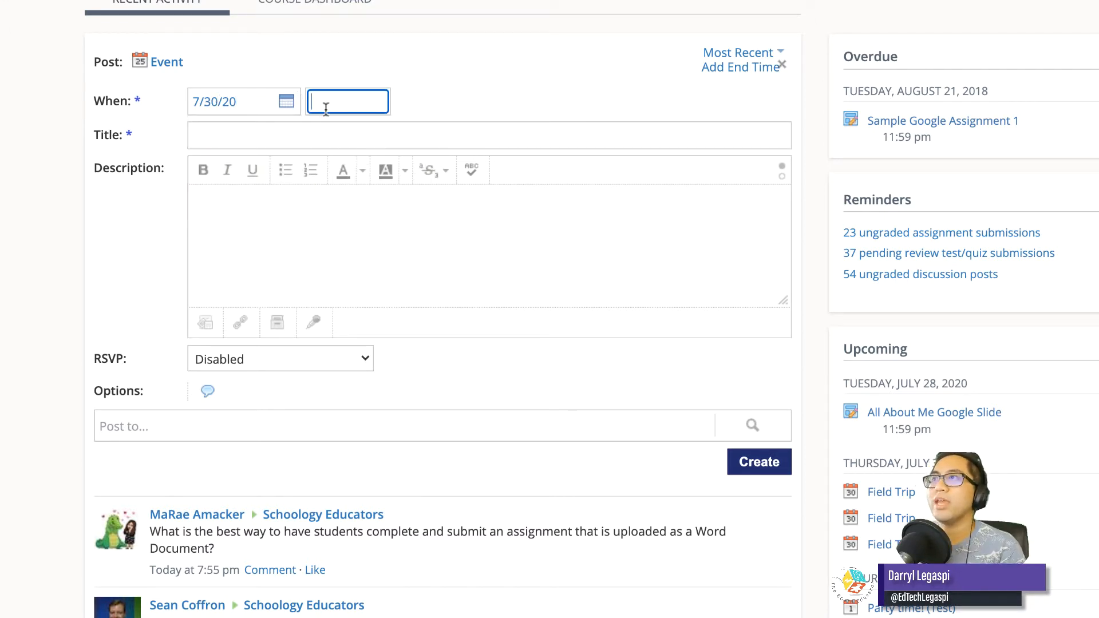
pyautogui.click(337, 136)
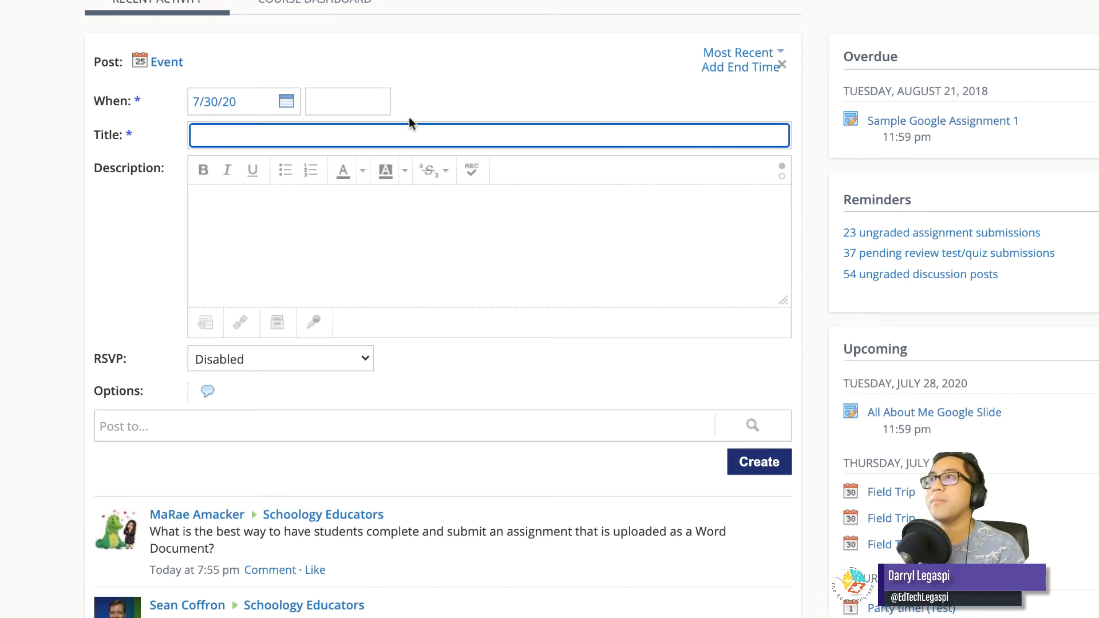
pyautogui.write('Su')
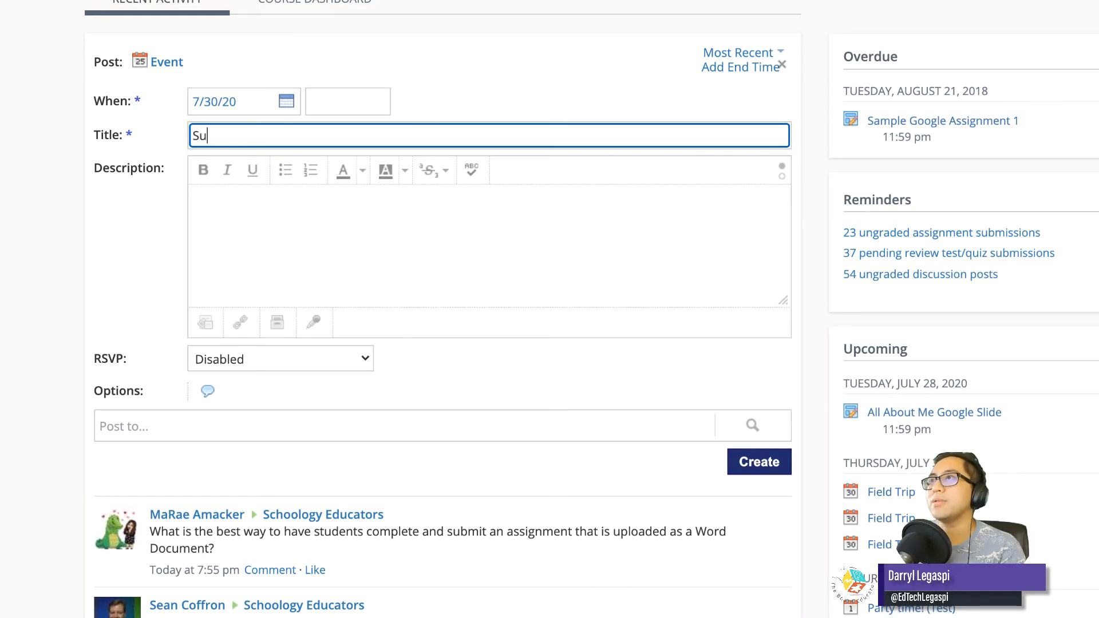
pyautogui.write('mmative Assessment')
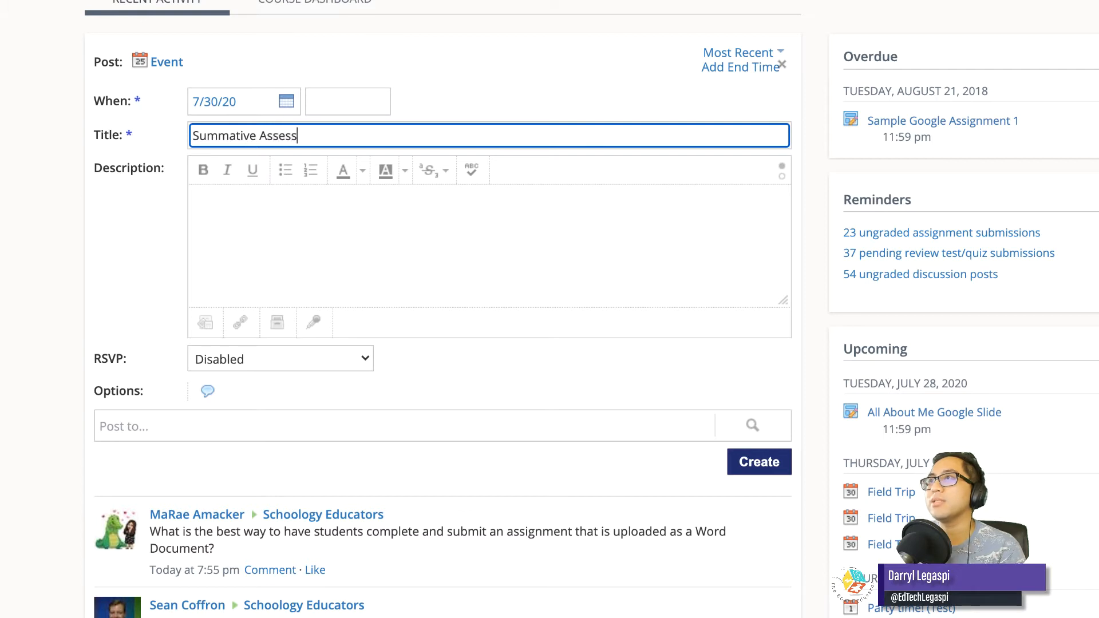
pyautogui.click(369, 207)
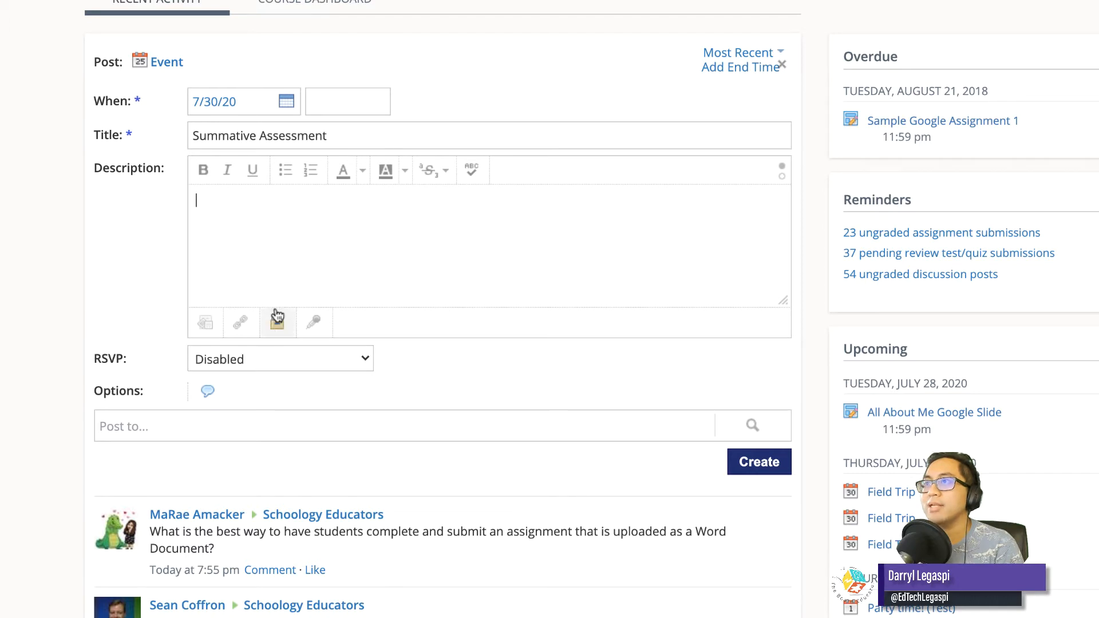
pyautogui.click(240, 324)
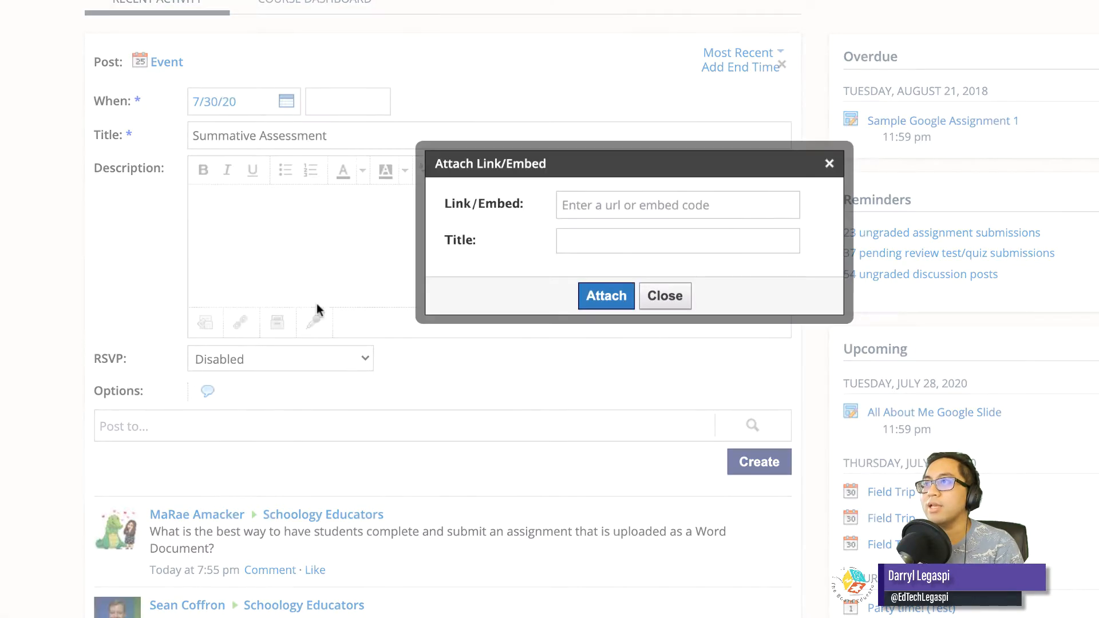
pyautogui.click(595, 206)
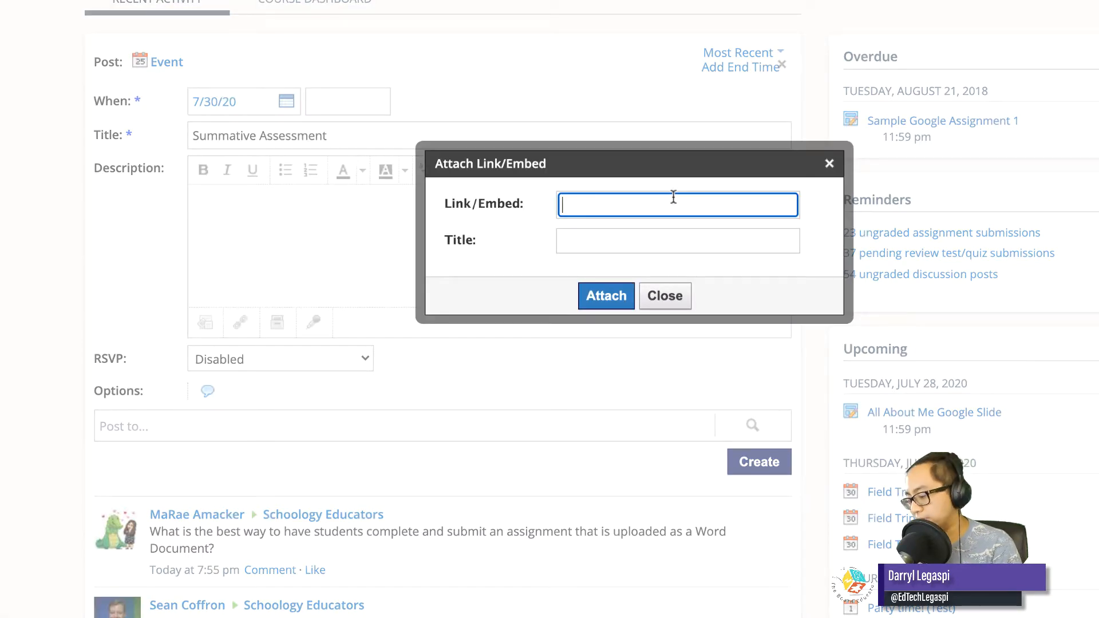
pyautogui.write('www.google.com')
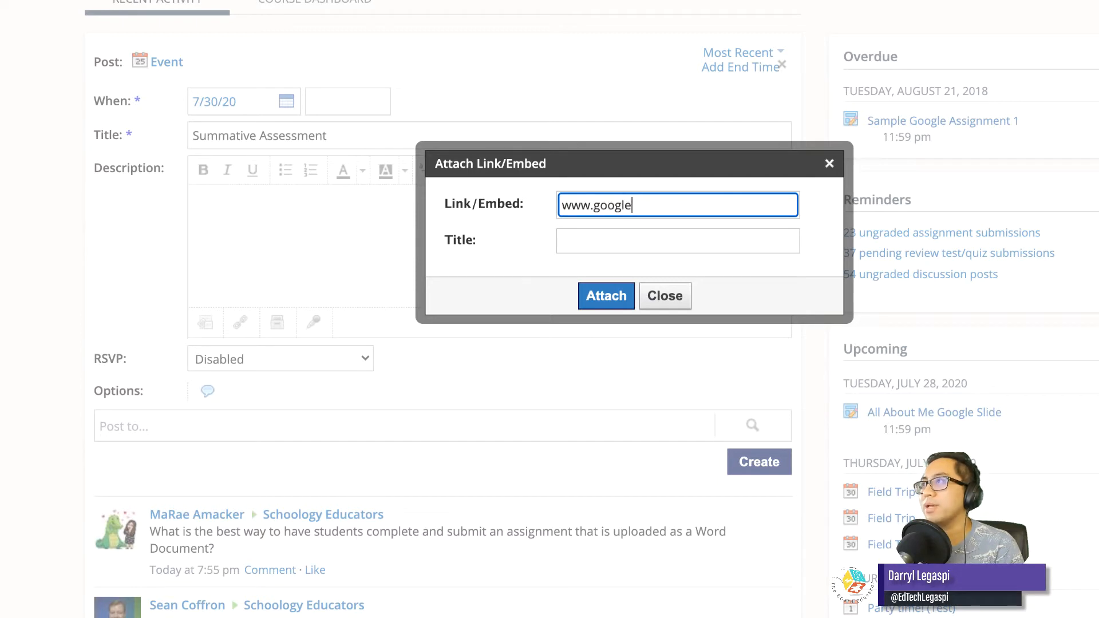
pyautogui.click(700, 243)
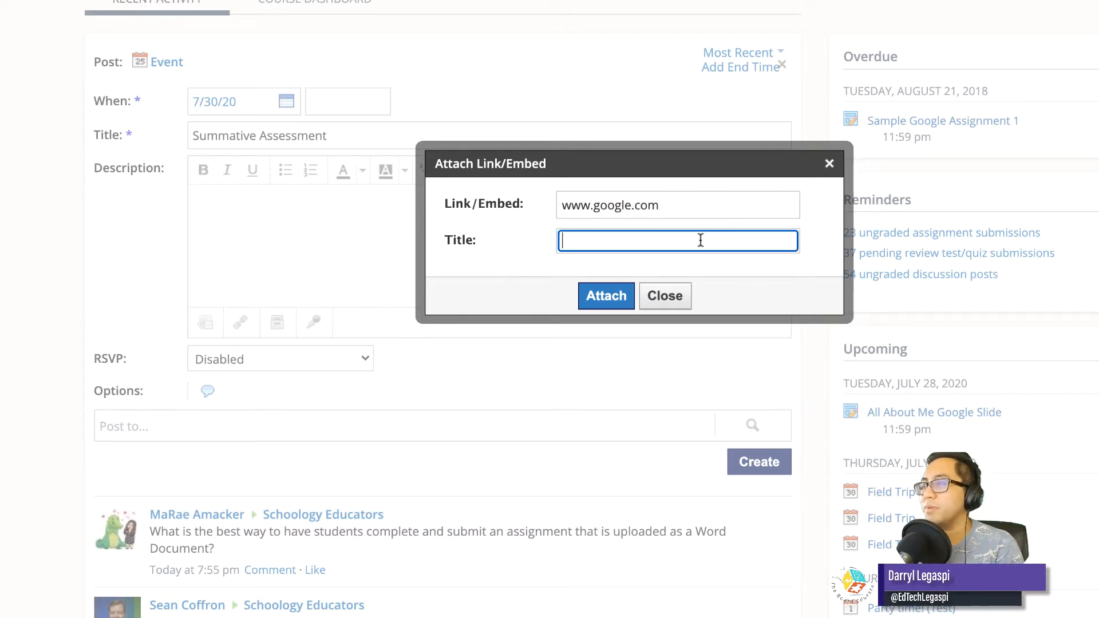
pyautogui.write('Study ')
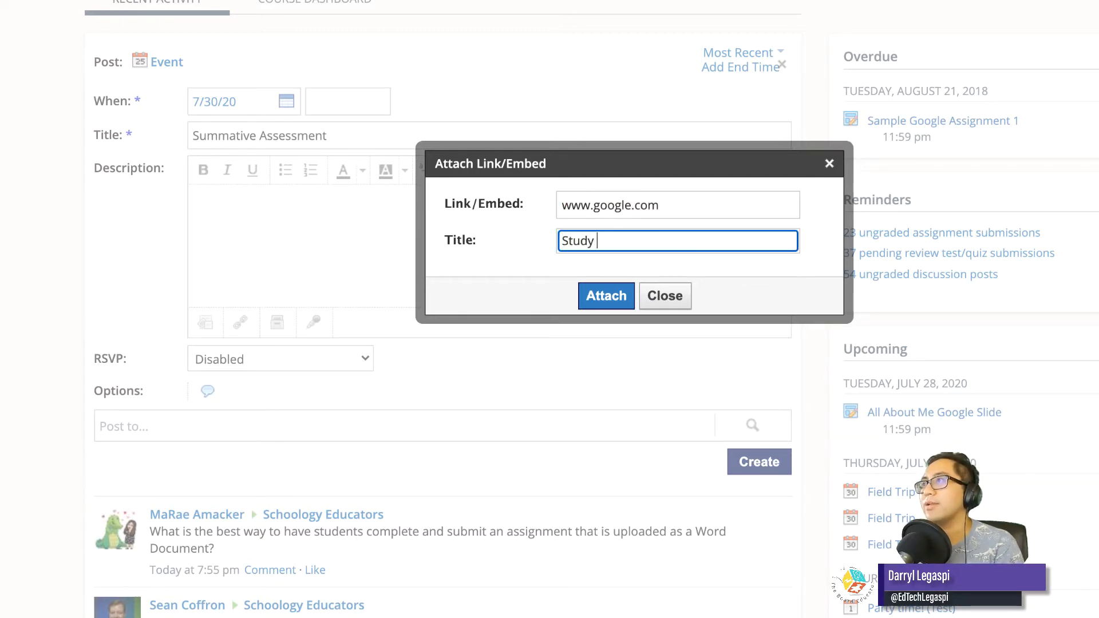
pyautogui.write('Guide')
pyautogui.click(599, 296)
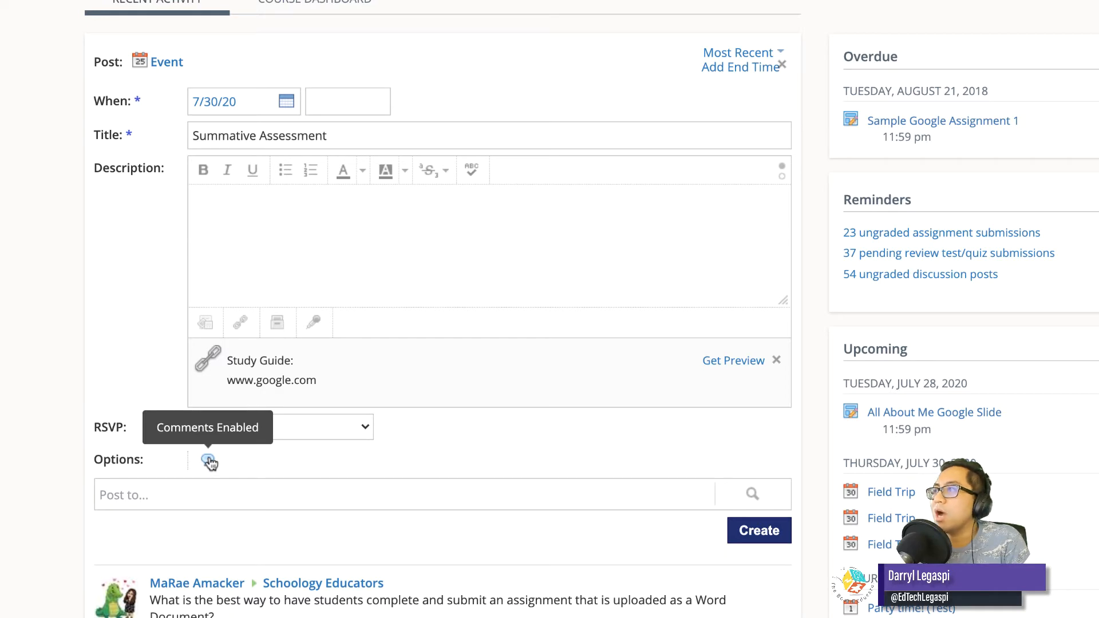
# Choose all sections of Sandbox Courses #32, #33 and #34 as the event's recipients and create the event.
pyautogui.click(244, 492)
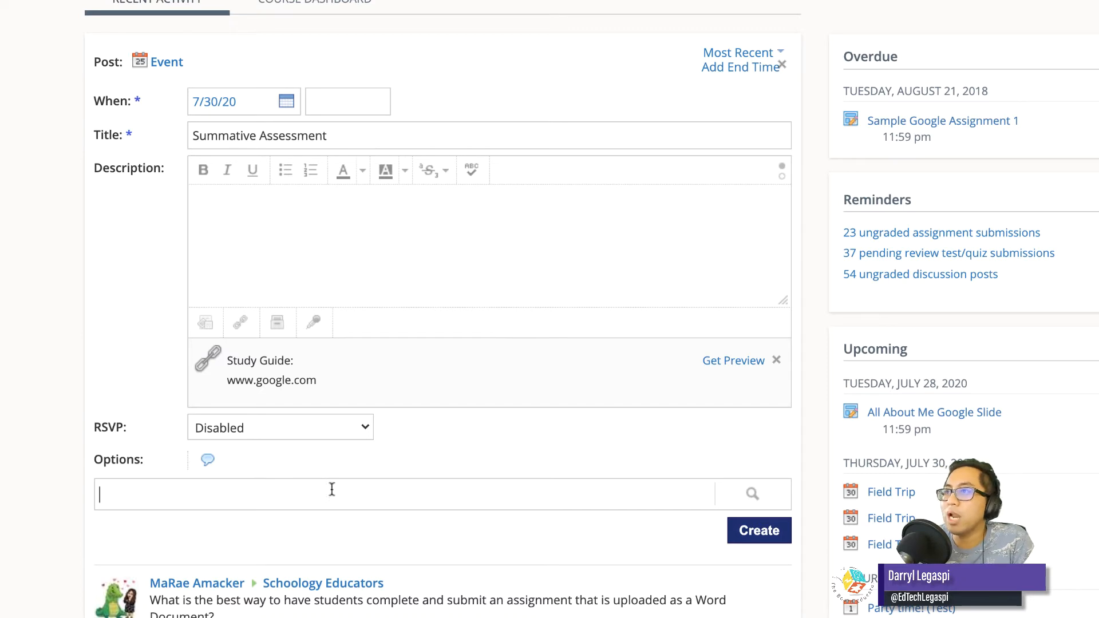
pyautogui.click(755, 496)
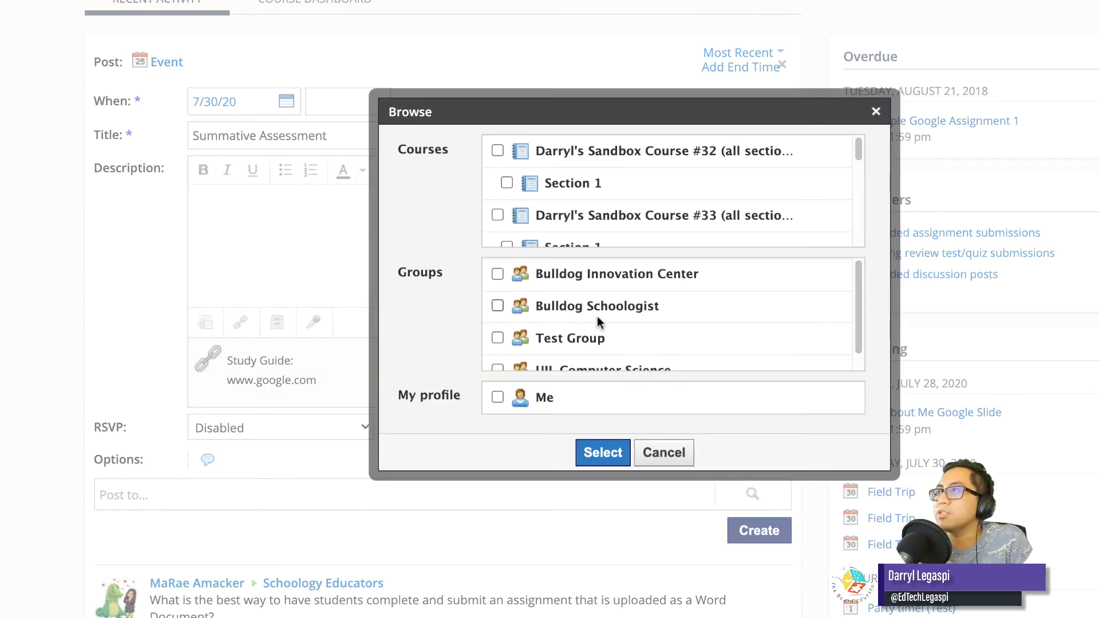
pyautogui.click(497, 151)
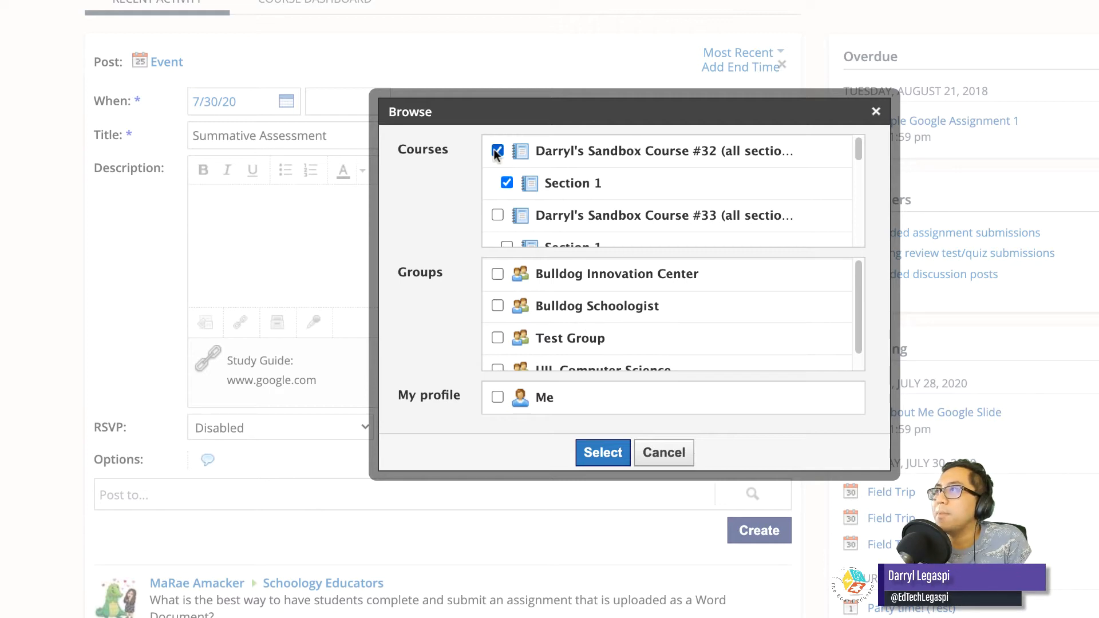
pyautogui.click(497, 216)
pyautogui.scroll(-2, 537, 216)
pyautogui.click(497, 187)
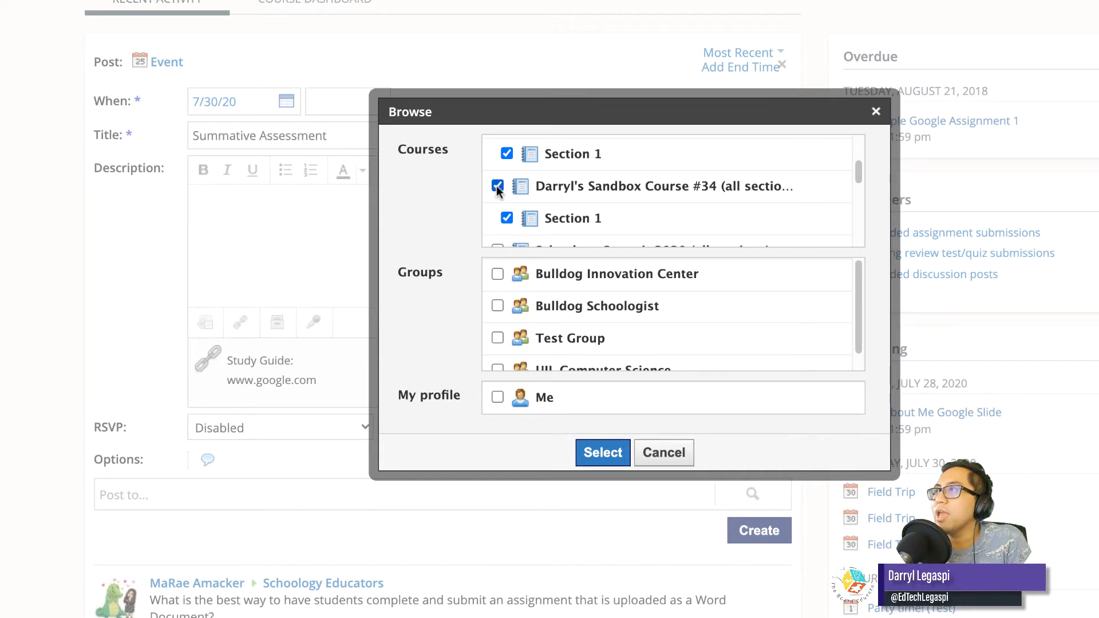
pyautogui.click(604, 453)
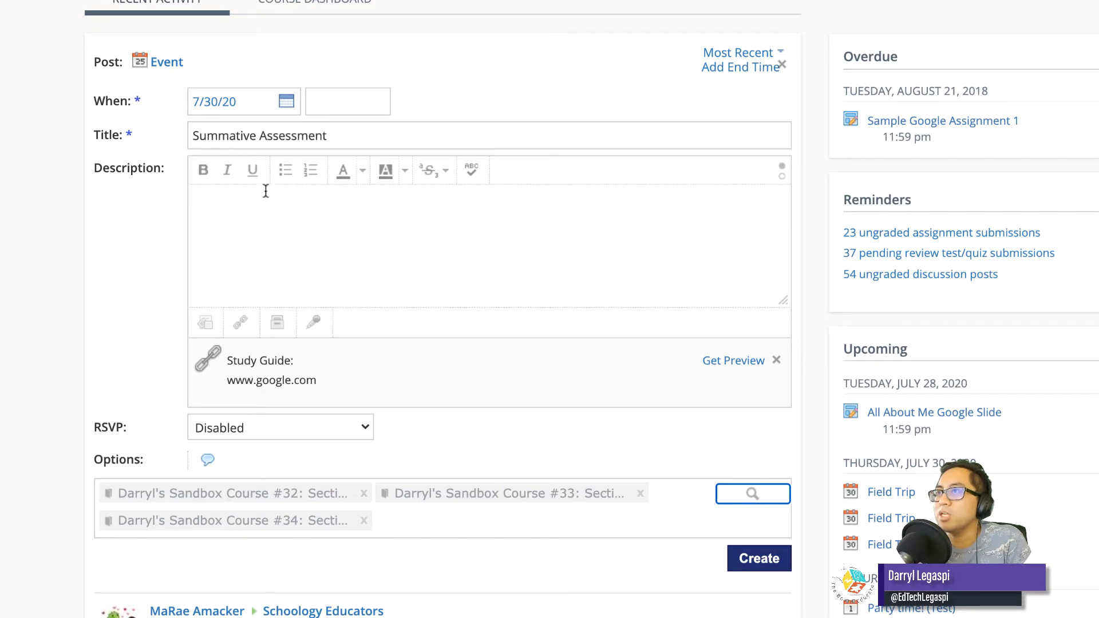
pyautogui.click(754, 564)
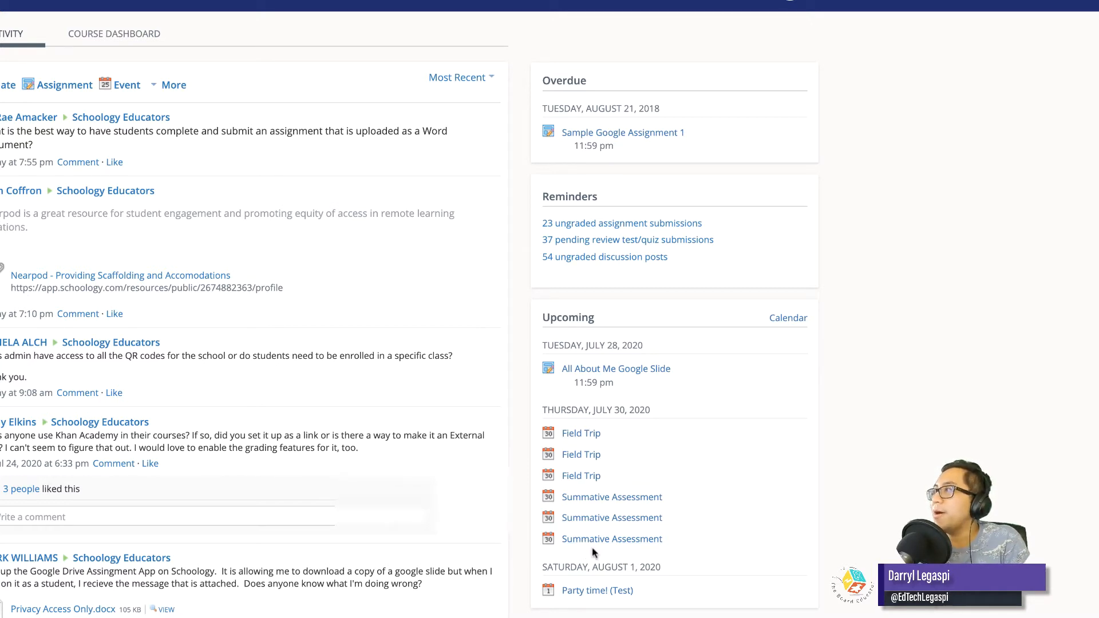
# Open the calendar and look through its week and day views, returning to the month view.
pyautogui.moveTo(610, 524)
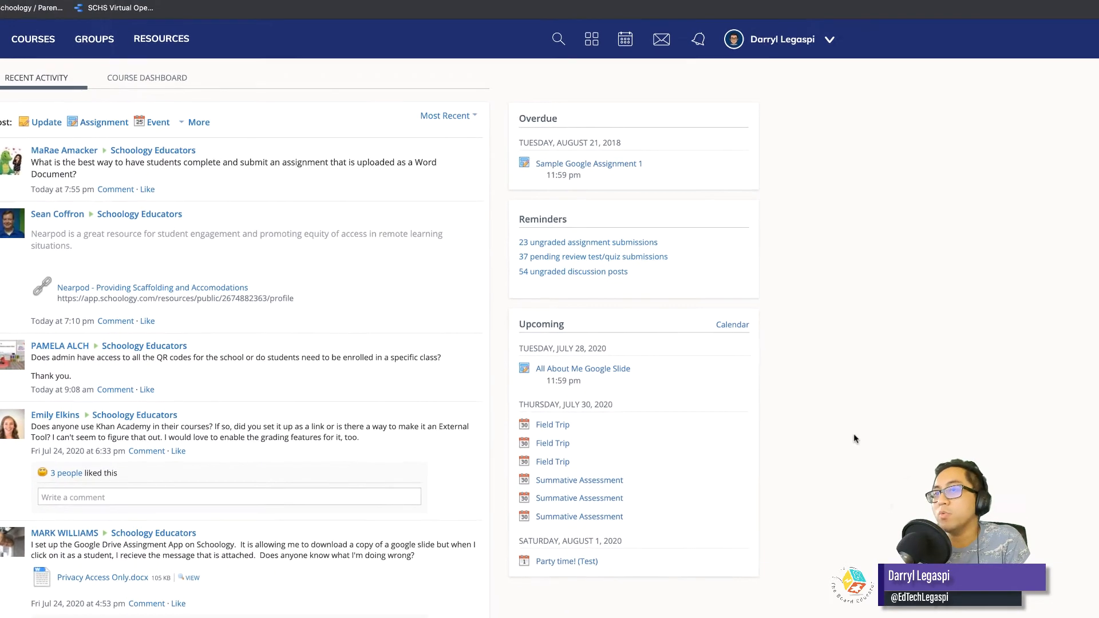
pyautogui.click(625, 50)
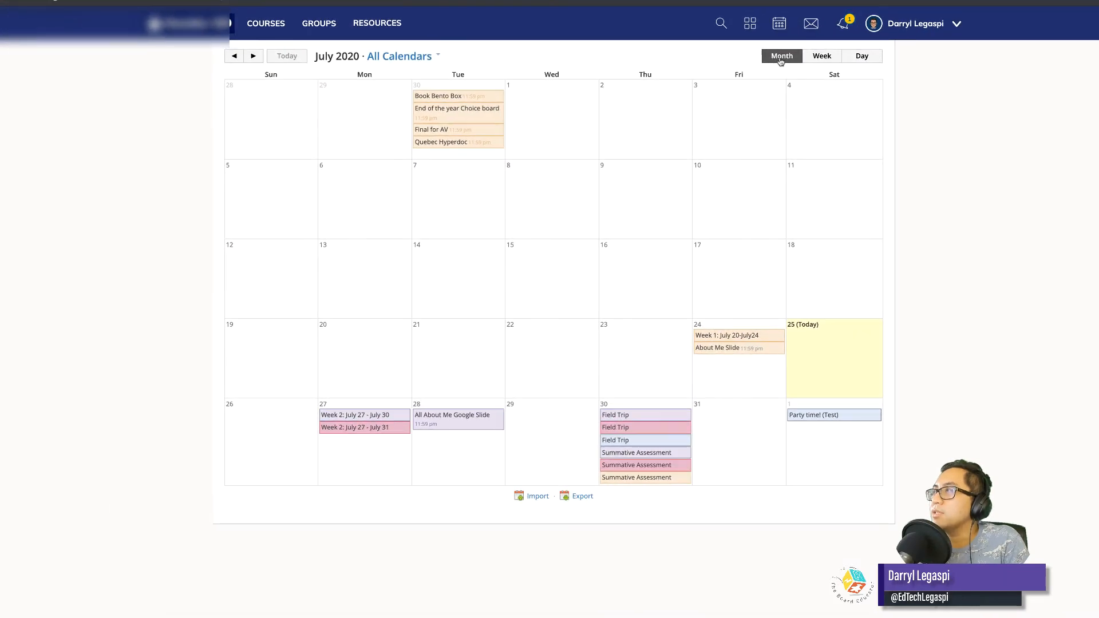
pyautogui.click(822, 56)
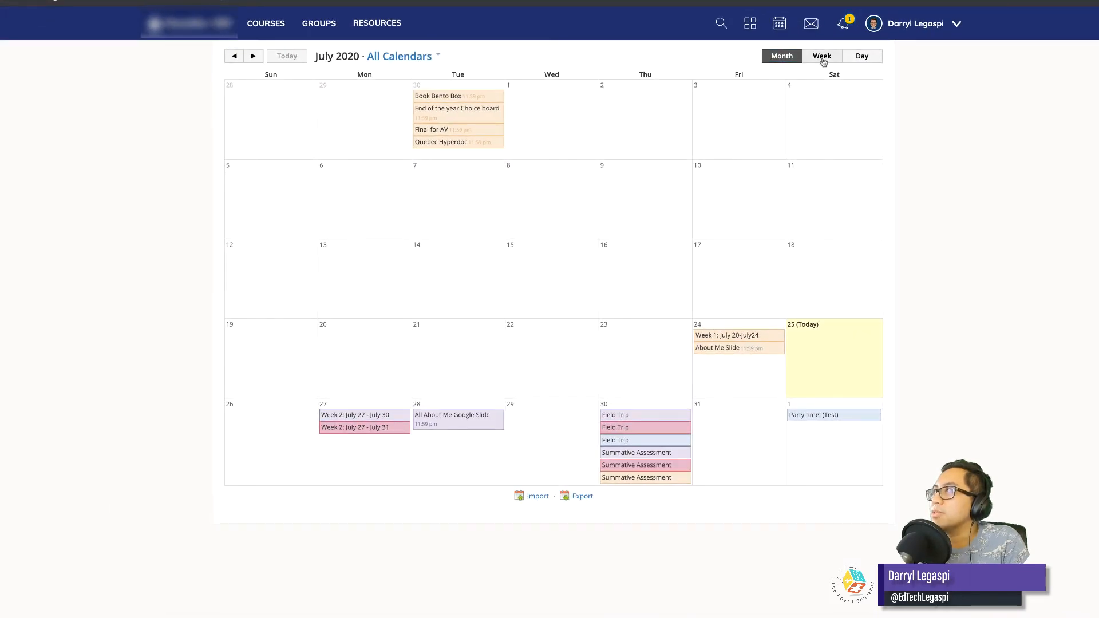
pyautogui.click(862, 56)
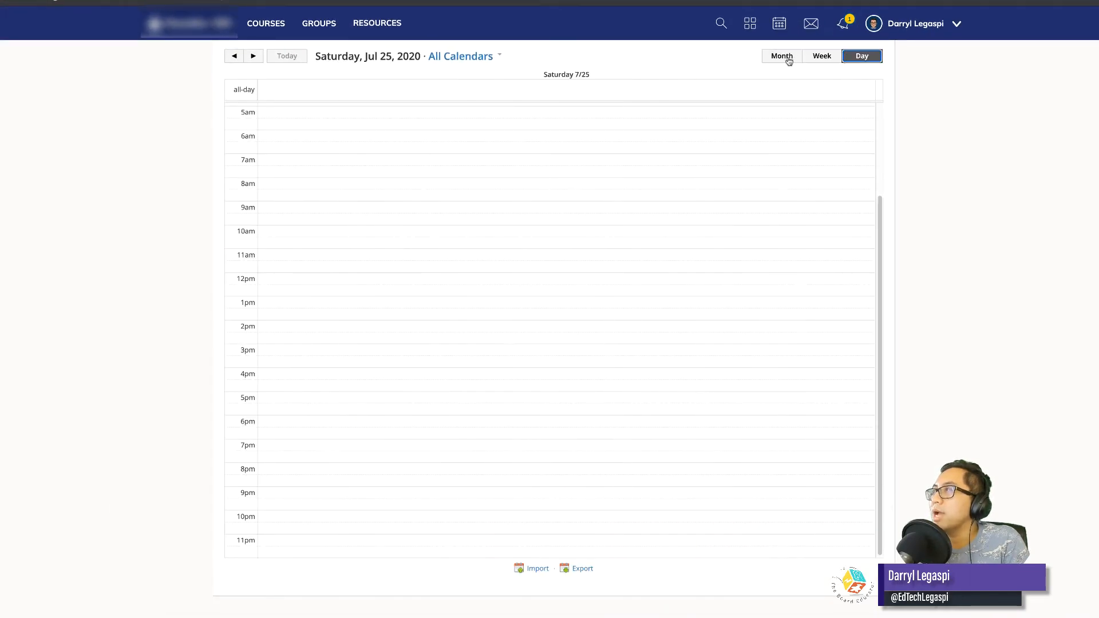
pyautogui.click(787, 57)
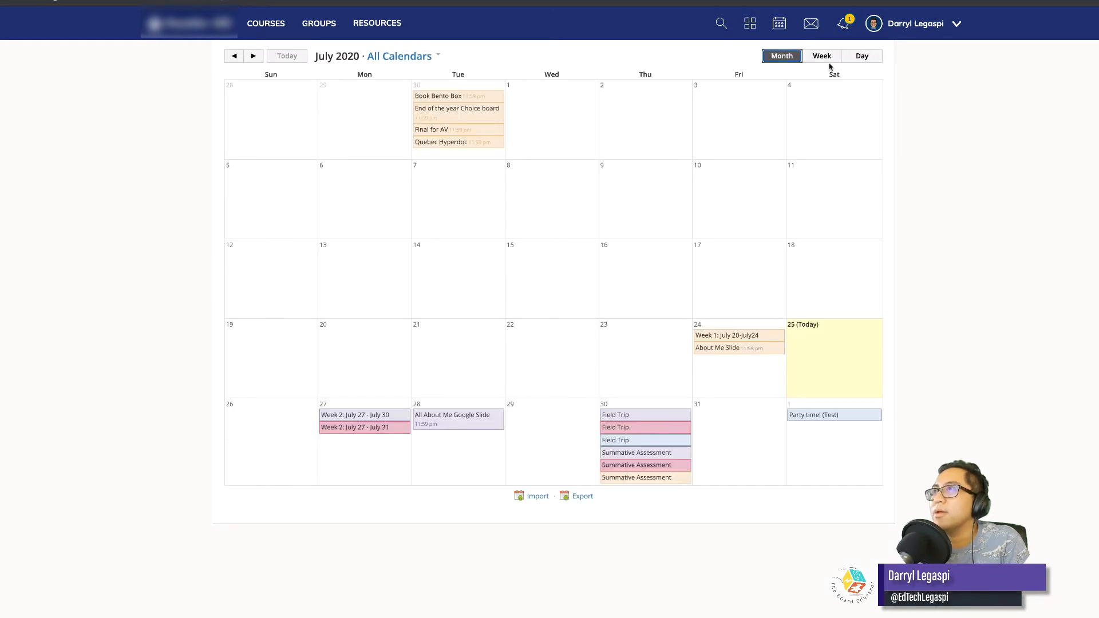
# Filter the calendar to the three consecutive course calendars colored purple, pink and orange that contain the Summative Assessment events.
pyautogui.click(427, 57)
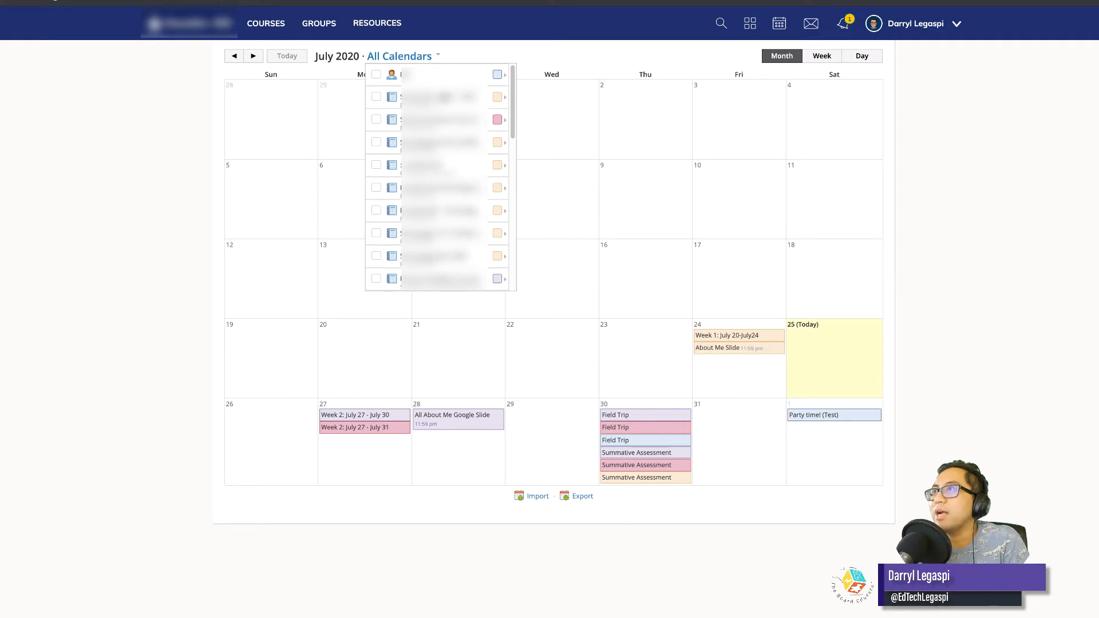
pyautogui.scroll(-1, 427, 212)
pyautogui.scroll(-10, 429, 215)
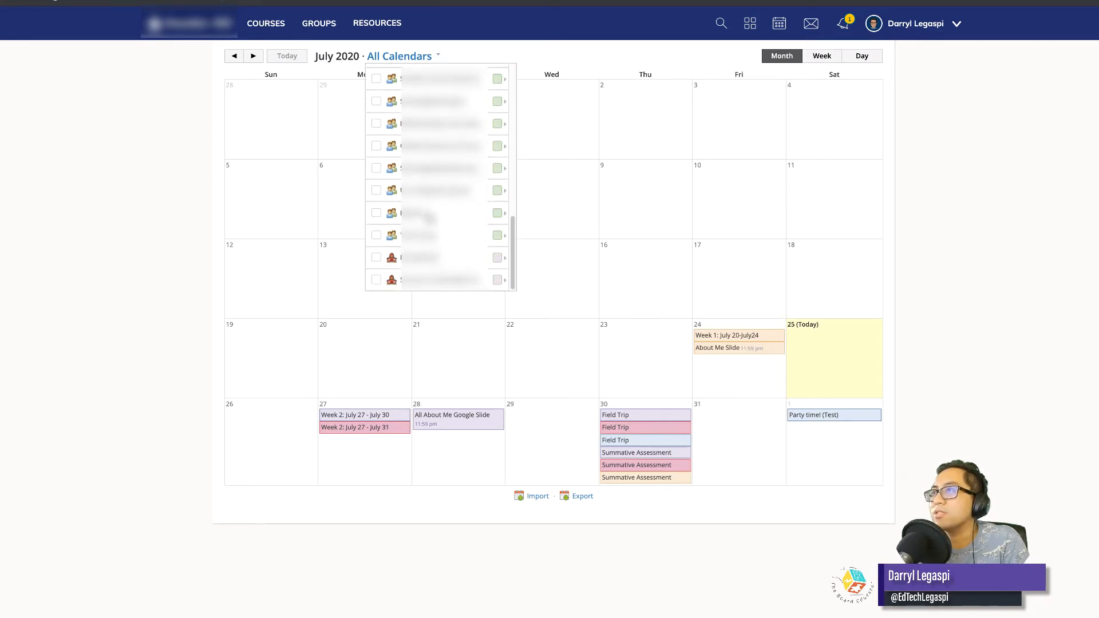
pyautogui.scroll(10, 431, 215)
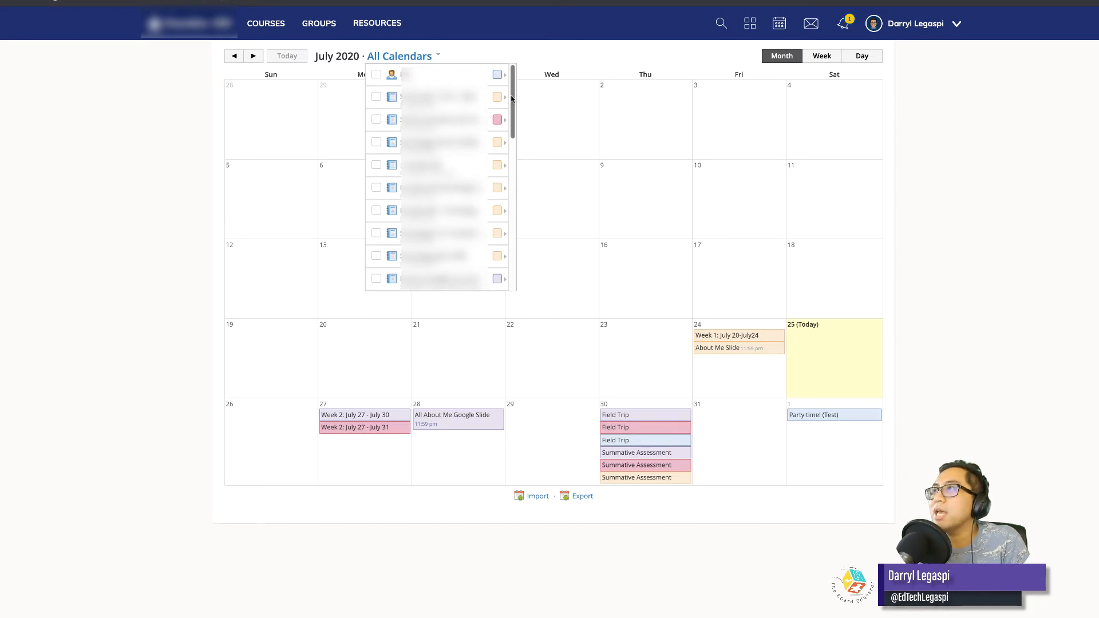
pyautogui.scroll(-2, 499, 207)
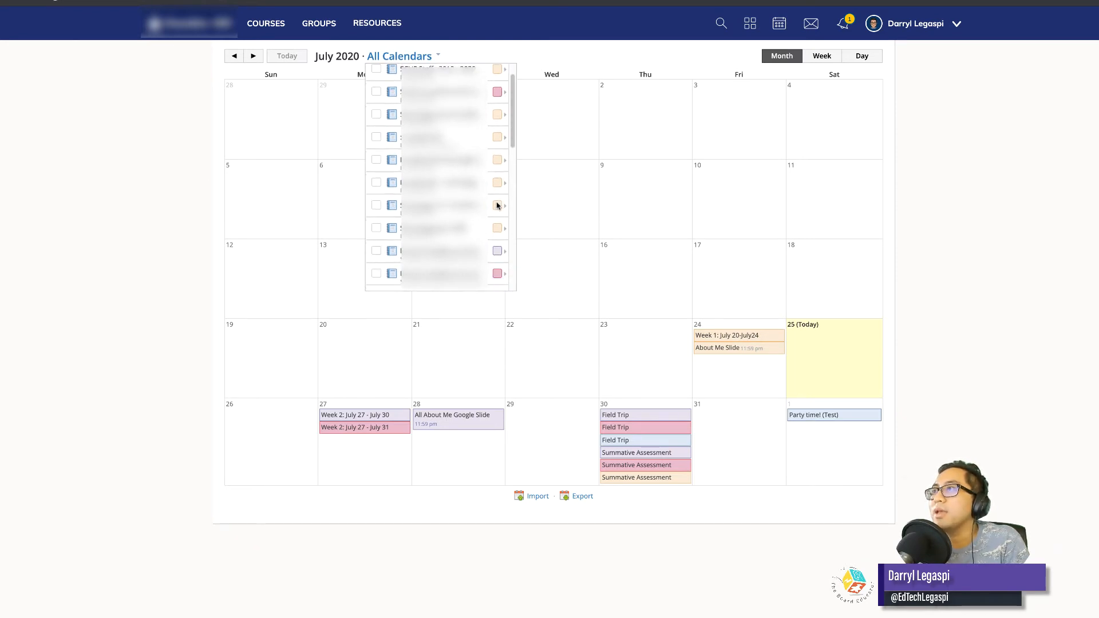
pyautogui.click(376, 232)
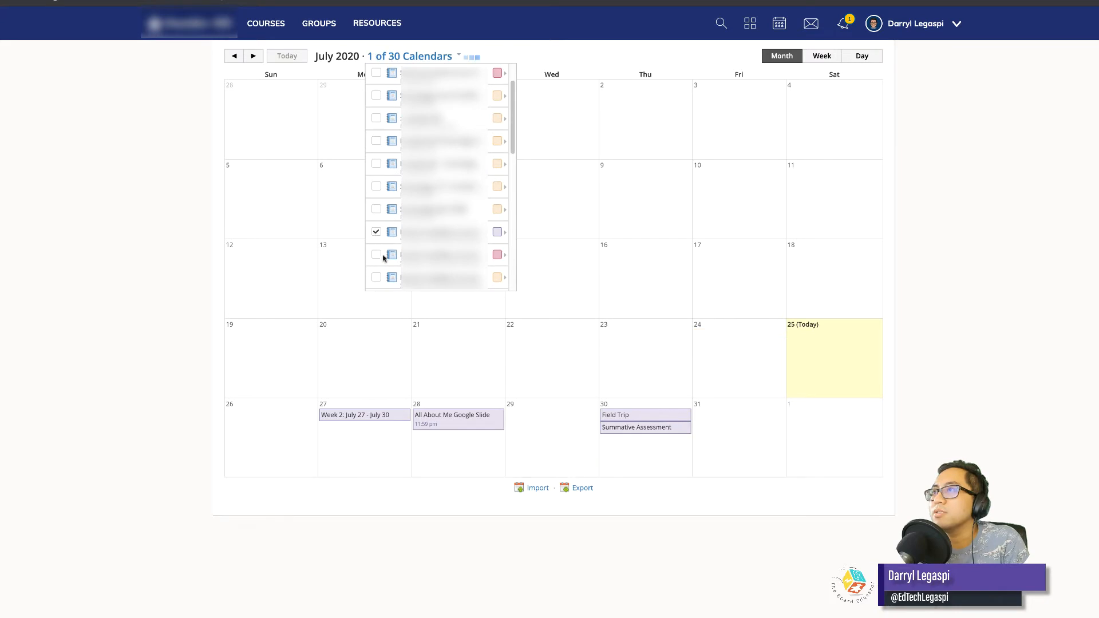
pyautogui.click(374, 255)
pyautogui.click(376, 277)
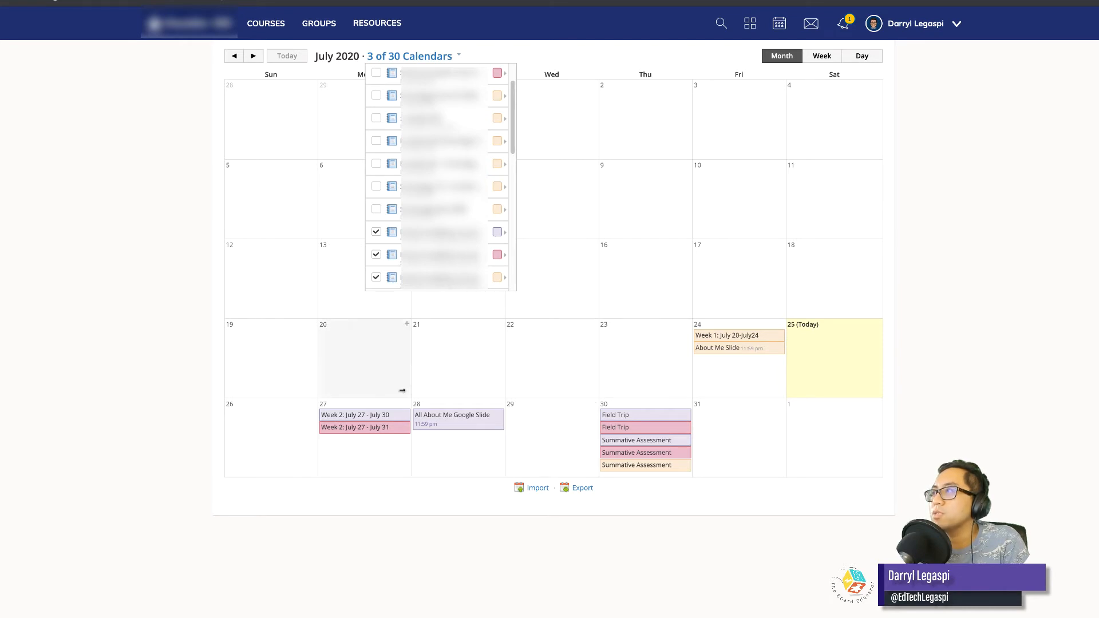
pyautogui.click(110, 338)
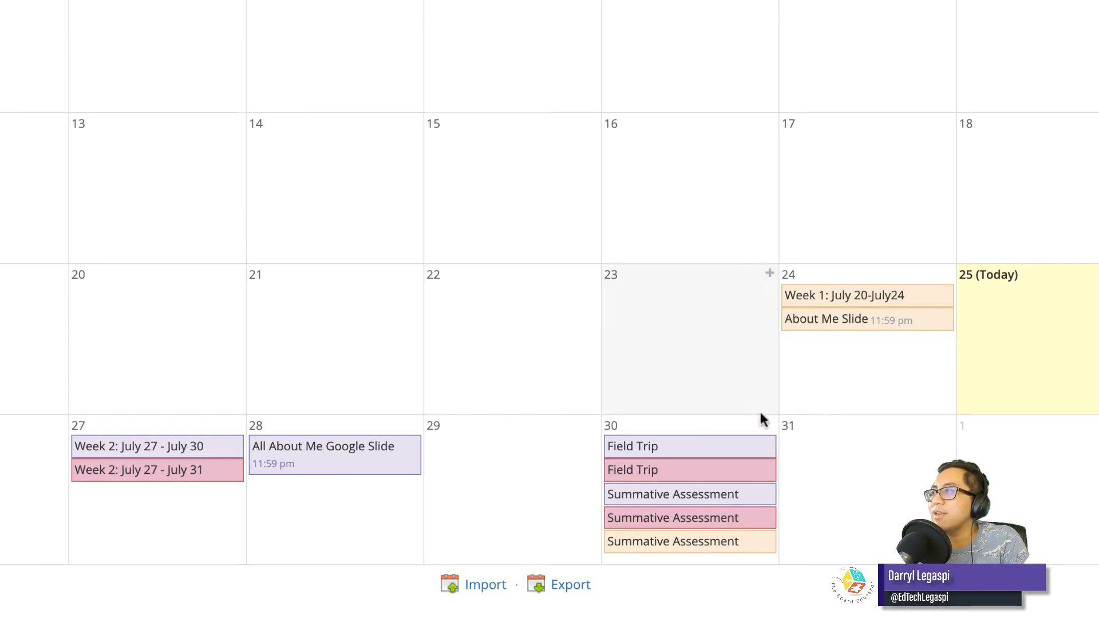
# Move the three Summative Assessment events from July 30 to July 31 in the month calendar.
pyautogui.moveTo(691, 500)
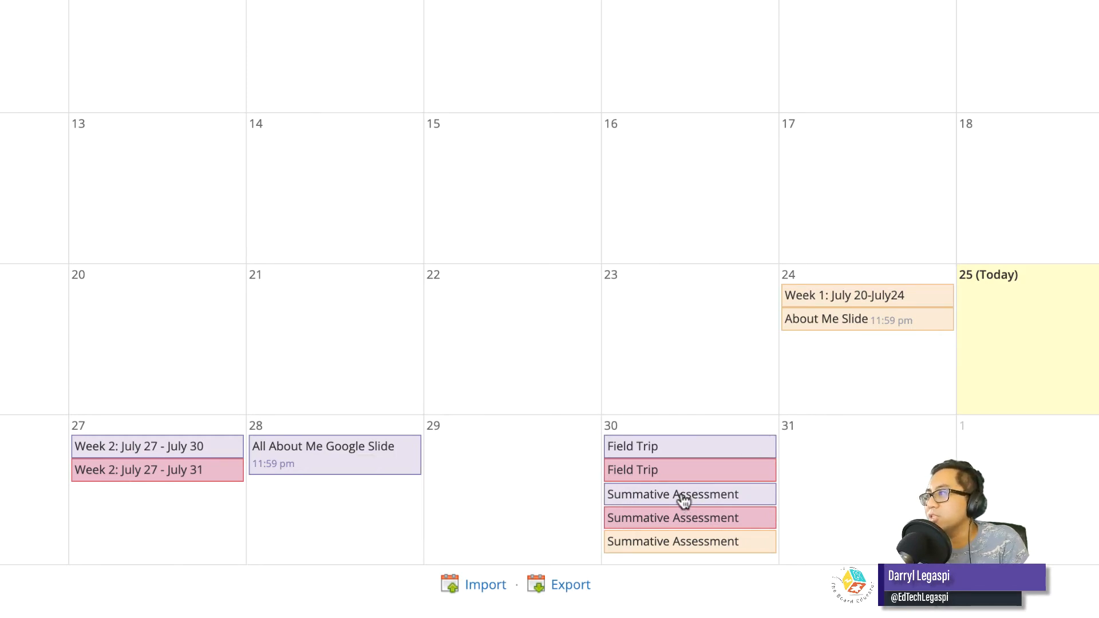
pyautogui.moveTo(682, 497); pyautogui.dragTo(854, 449)
pyautogui.moveTo(743, 497); pyautogui.dragTo(893, 485)
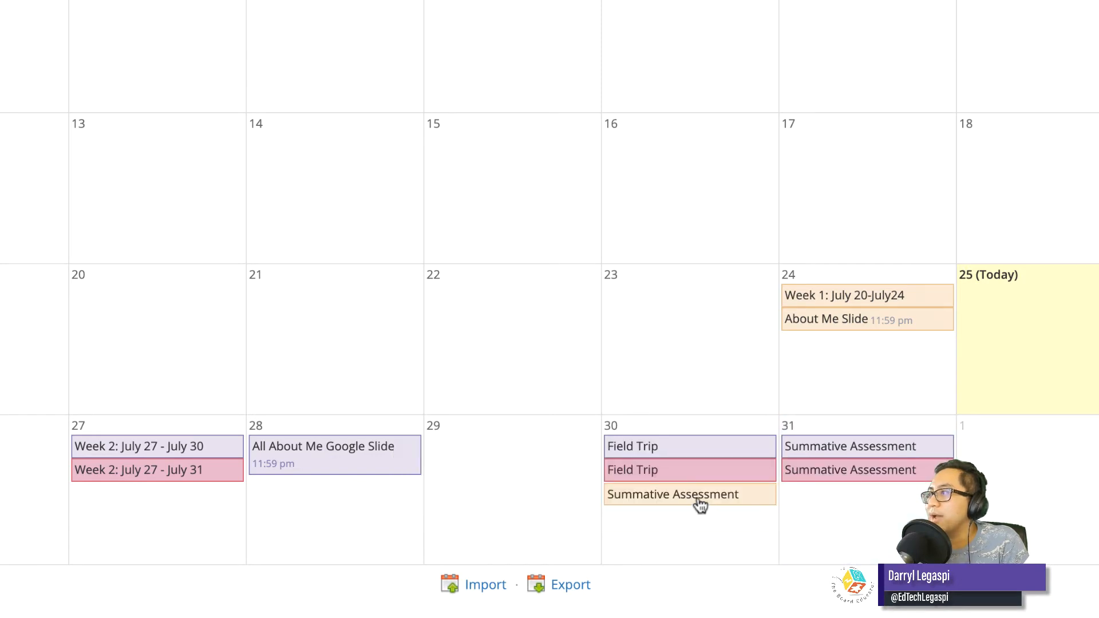
pyautogui.moveTo(699, 503); pyautogui.dragTo(885, 514)
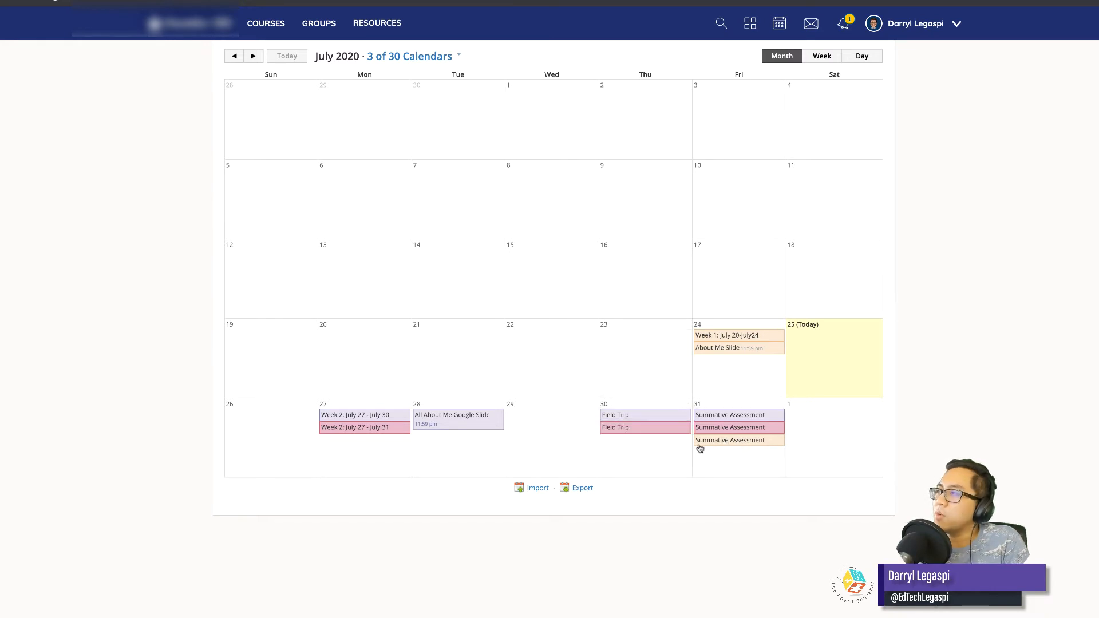
# Open the orange Summative Assessment event on July 31 for editing and save it.
pyautogui.click(741, 442)
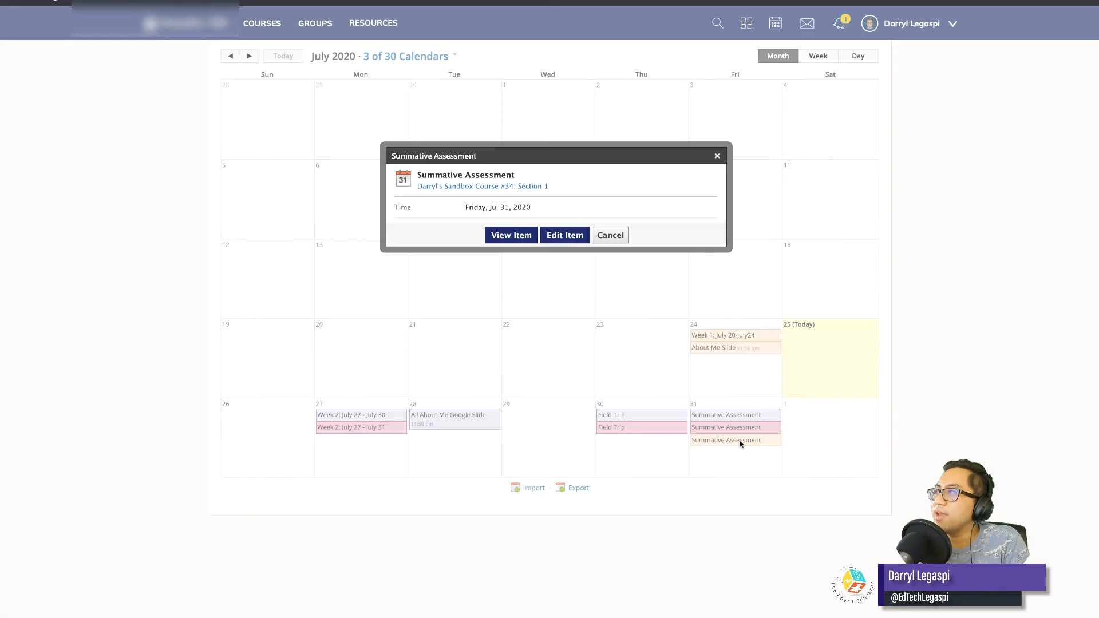
pyautogui.click(563, 238)
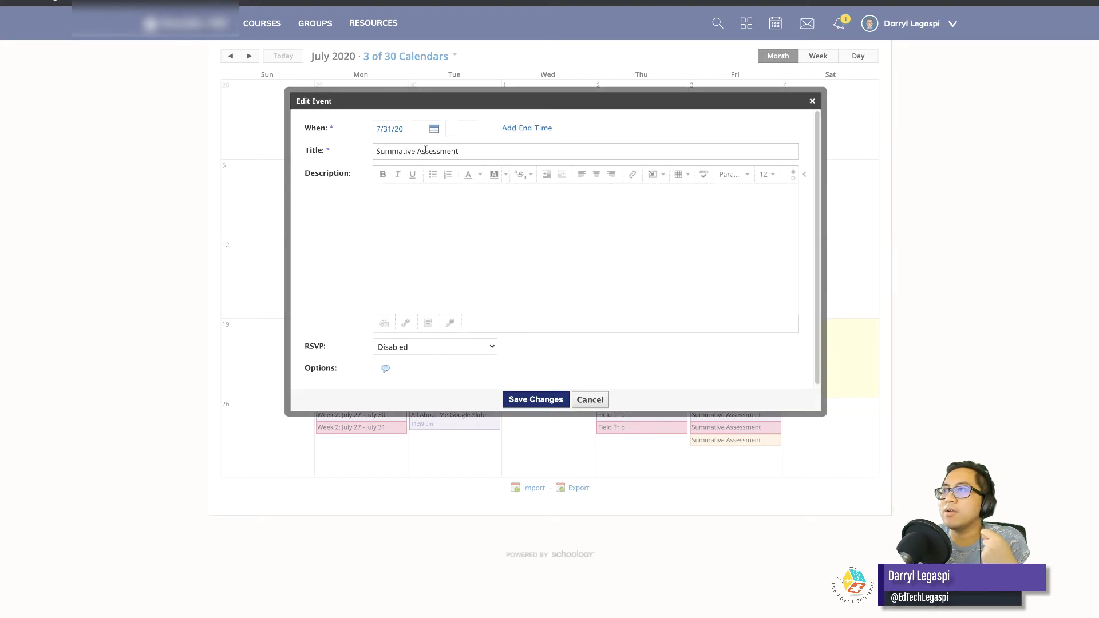
pyautogui.click(536, 399)
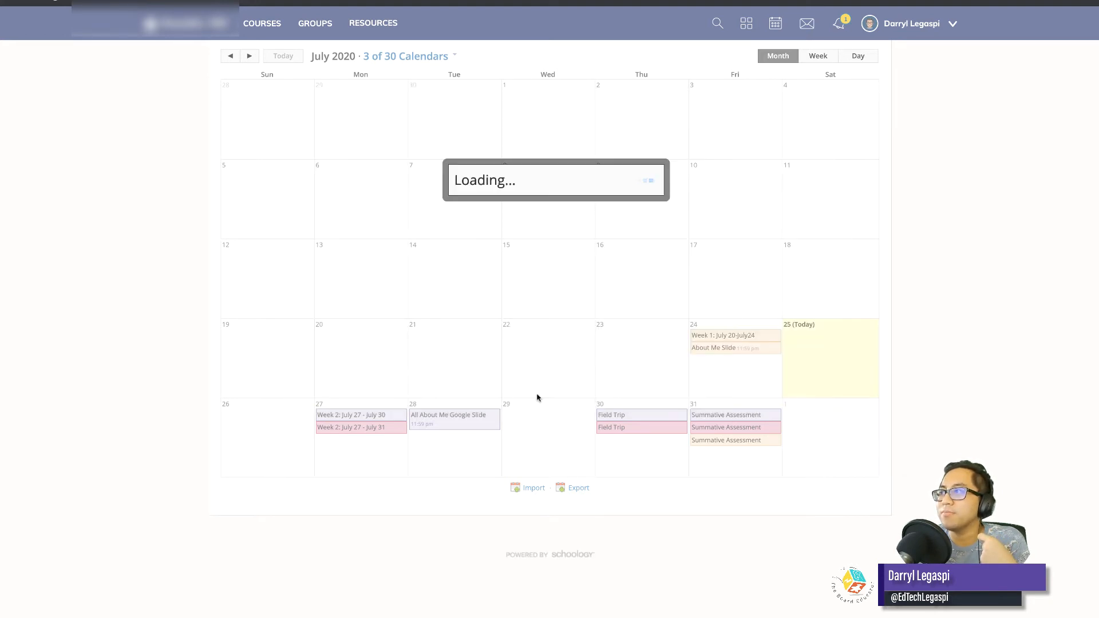
# Delete the Summative Assessment event of Sandbox Course #34: Section 1 from its event page and return to the calendar.
pyautogui.click(716, 444)
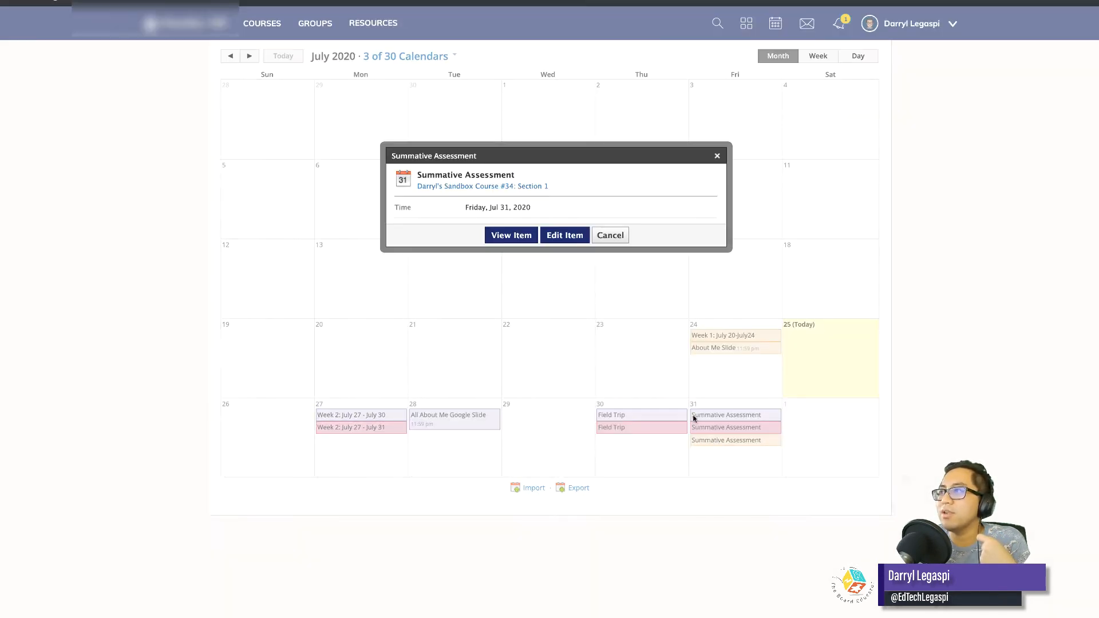
pyautogui.click(511, 236)
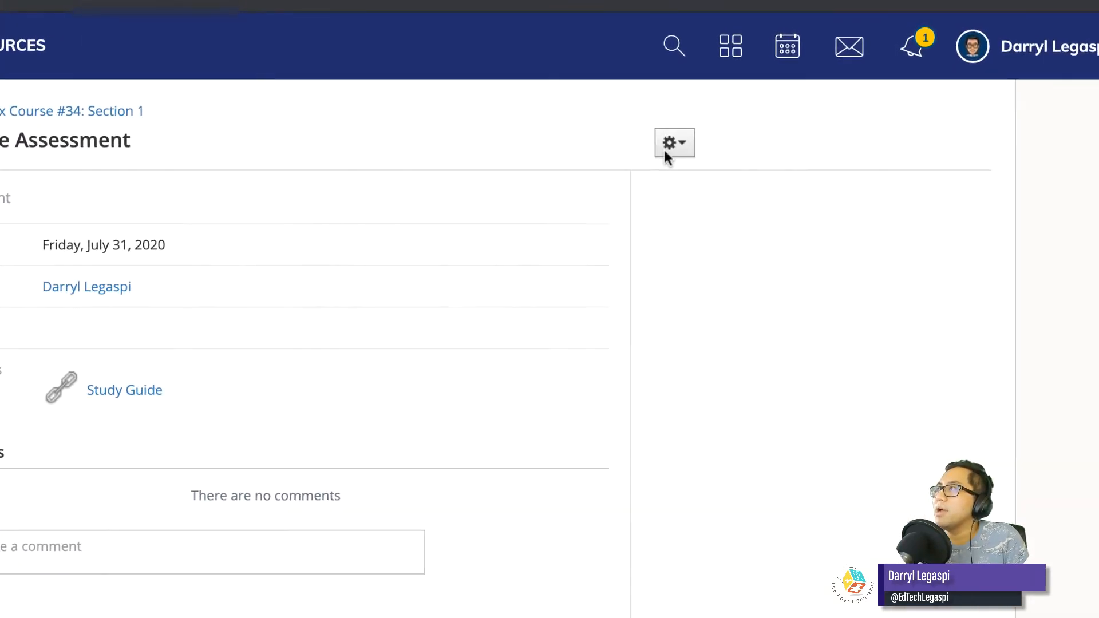
pyautogui.click(669, 144)
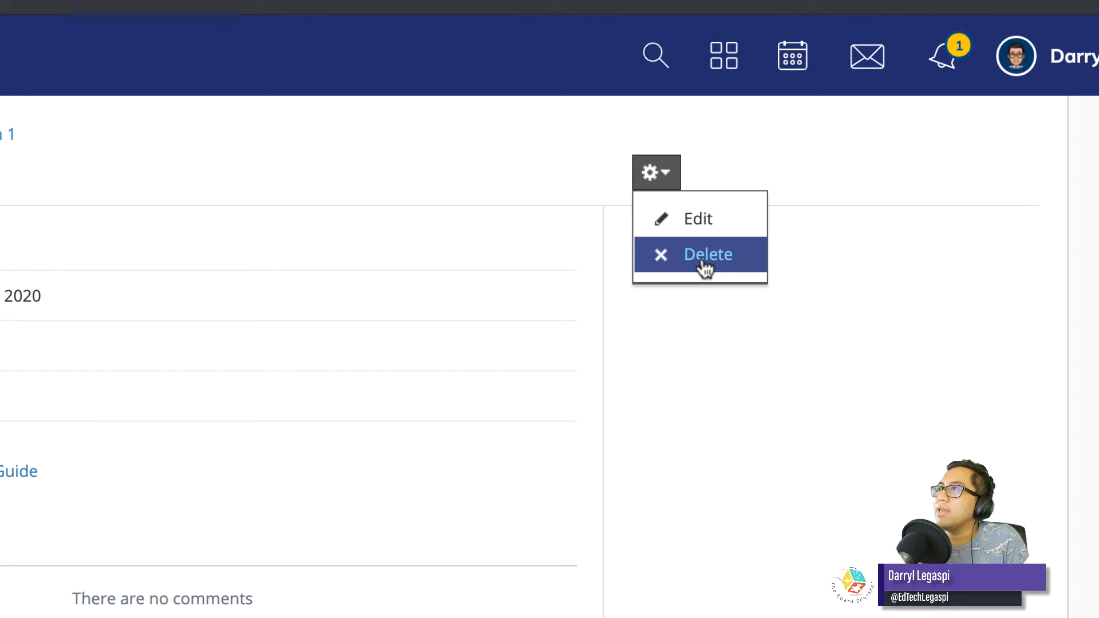
pyautogui.click(705, 266)
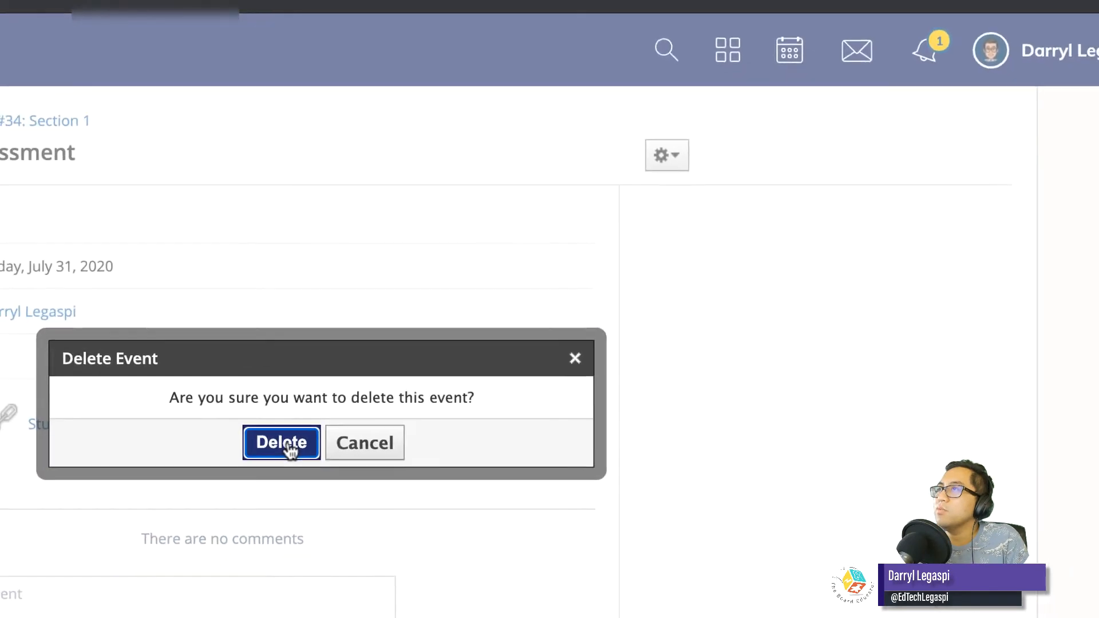
pyautogui.click(291, 450)
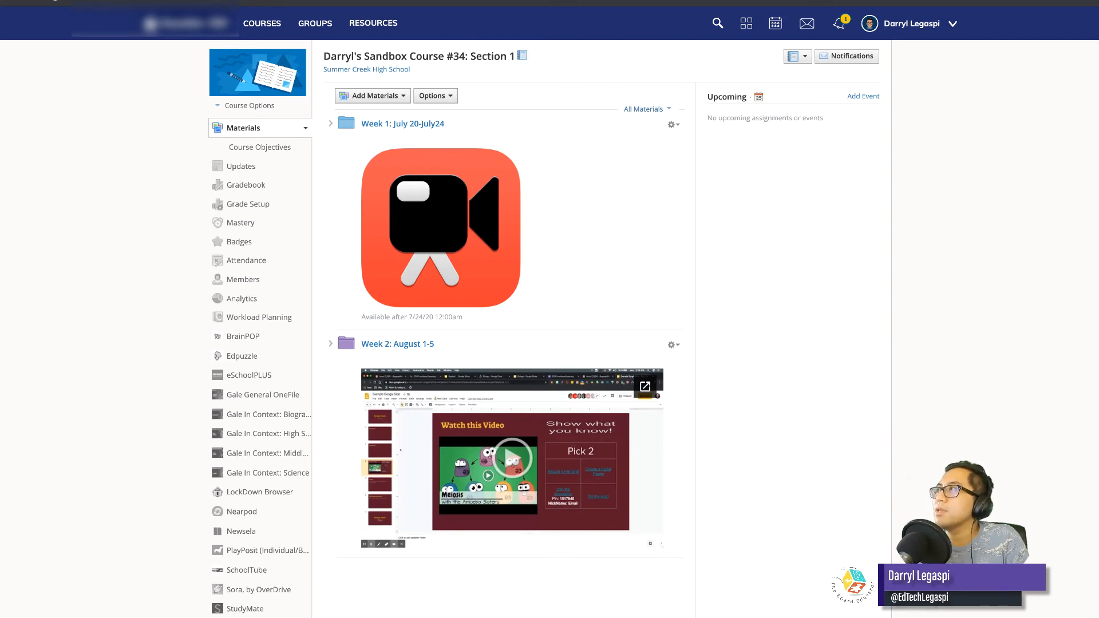
pyautogui.click(772, 28)
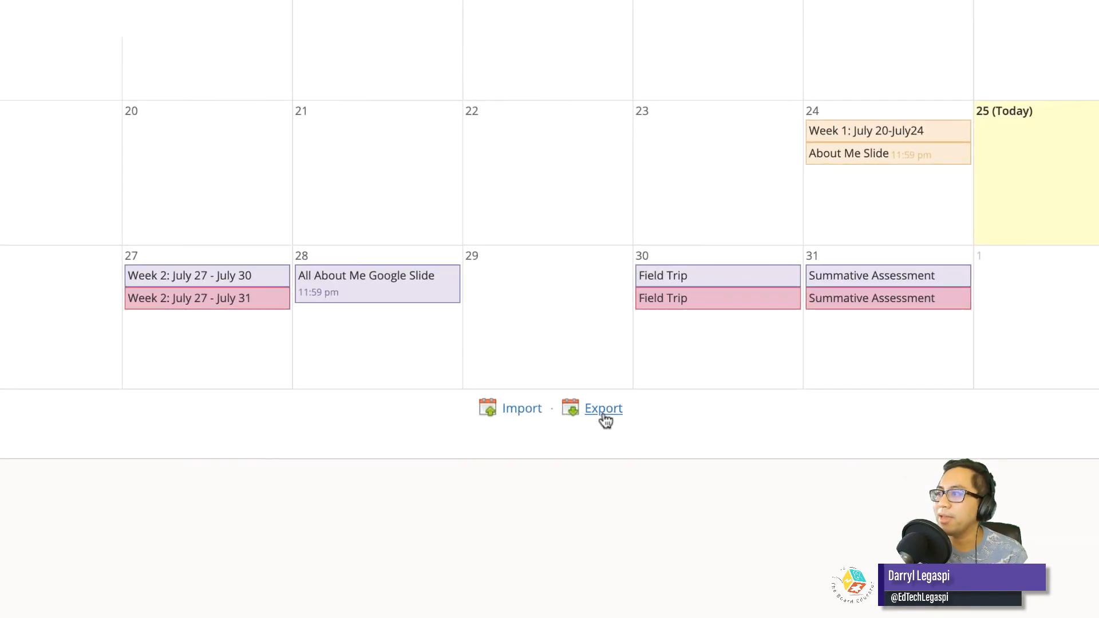
# Export the Schoology calendar as a shared iCal feed and copy the feed's link.
pyautogui.click(605, 417)
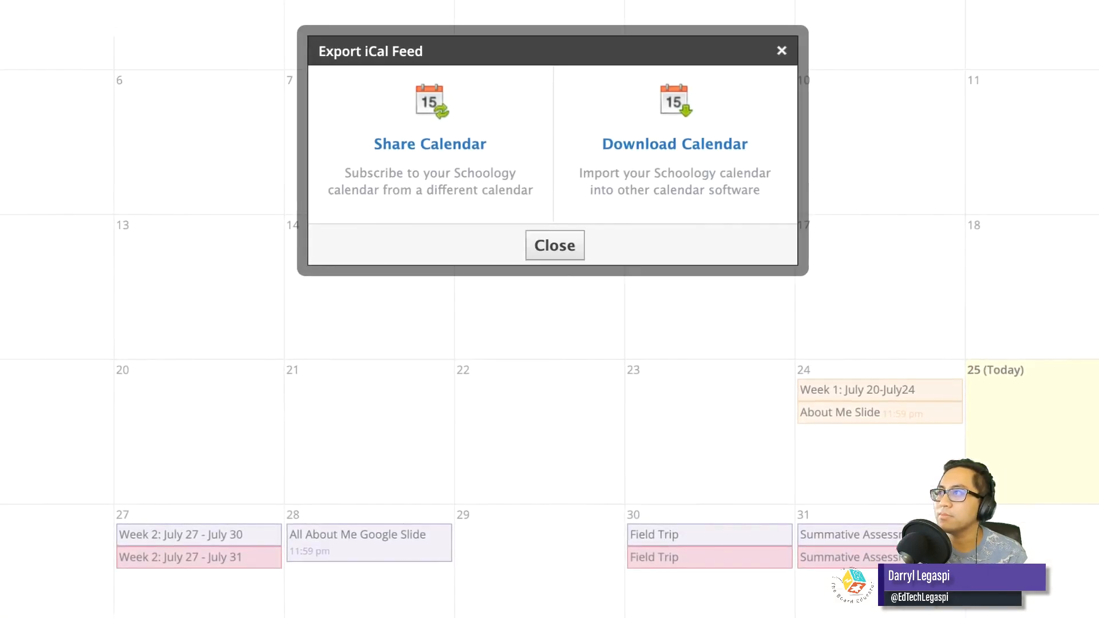
pyautogui.click(433, 240)
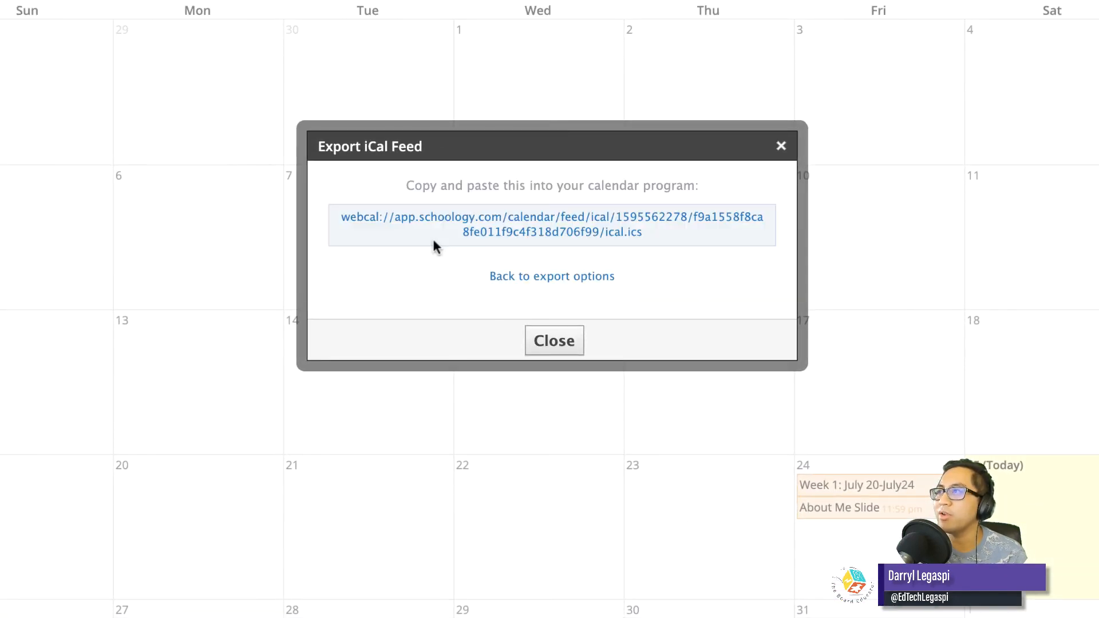
pyautogui.moveTo(665, 225); pyautogui.dragTo(342, 218)
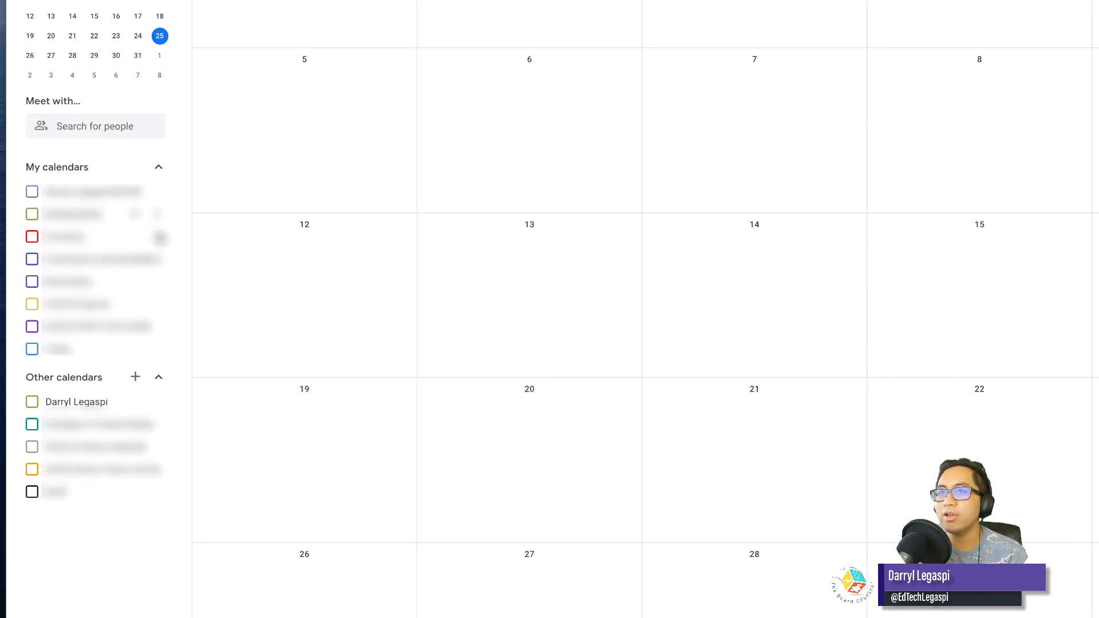
# Switch to Google Calendar, subscribe to the copied iCal feed link as a calendar from URL, and return to the month view.
pyautogui.click(136, 379)
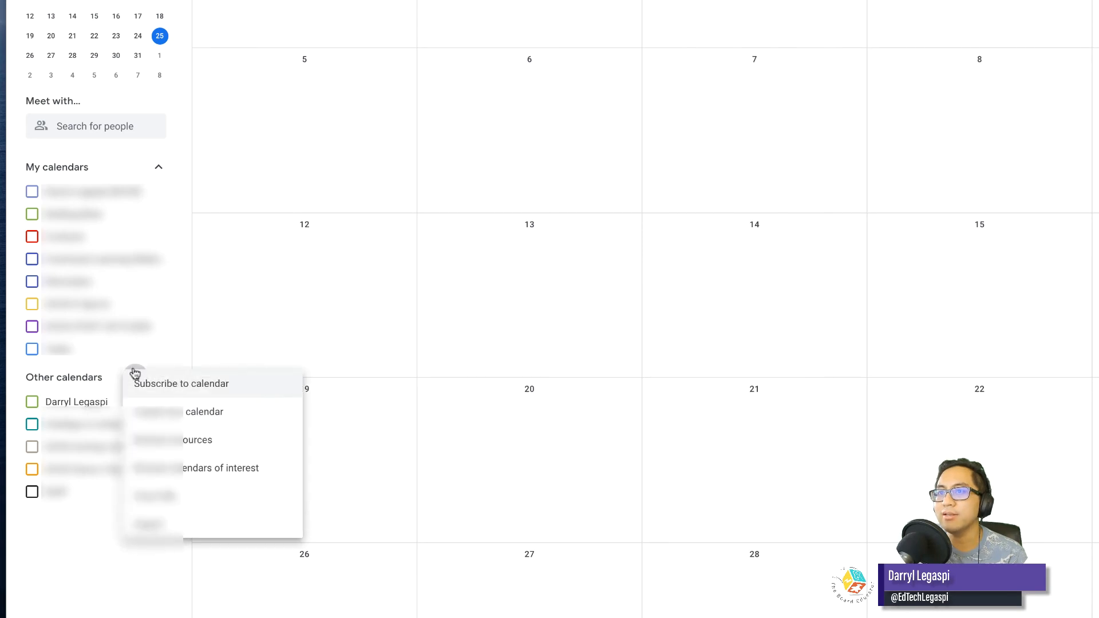
pyautogui.click(186, 504)
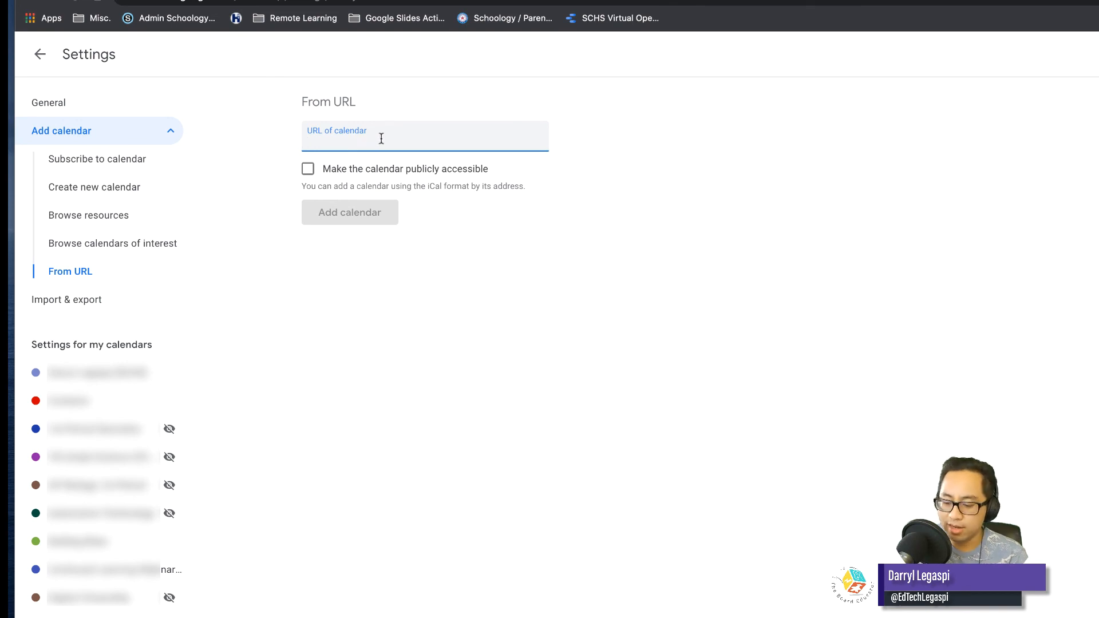
pyautogui.press('super+v')
pyautogui.click(365, 218)
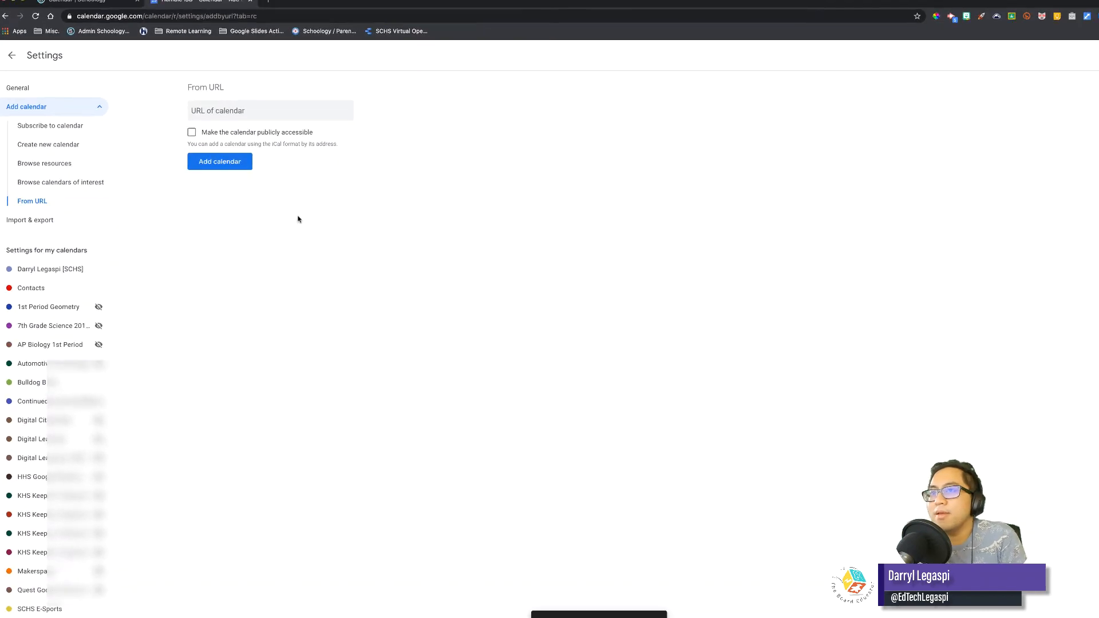
pyautogui.click(10, 56)
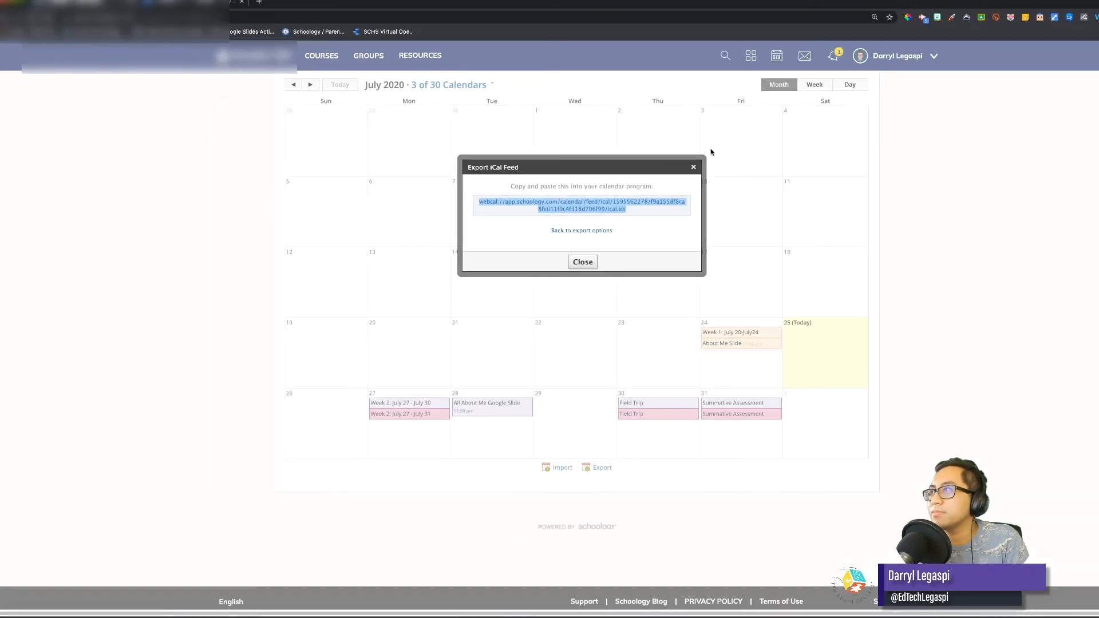
# Switch back to the Schoology calendar and examine its late-July events against those in Google Calendar.
pyautogui.click(693, 168)
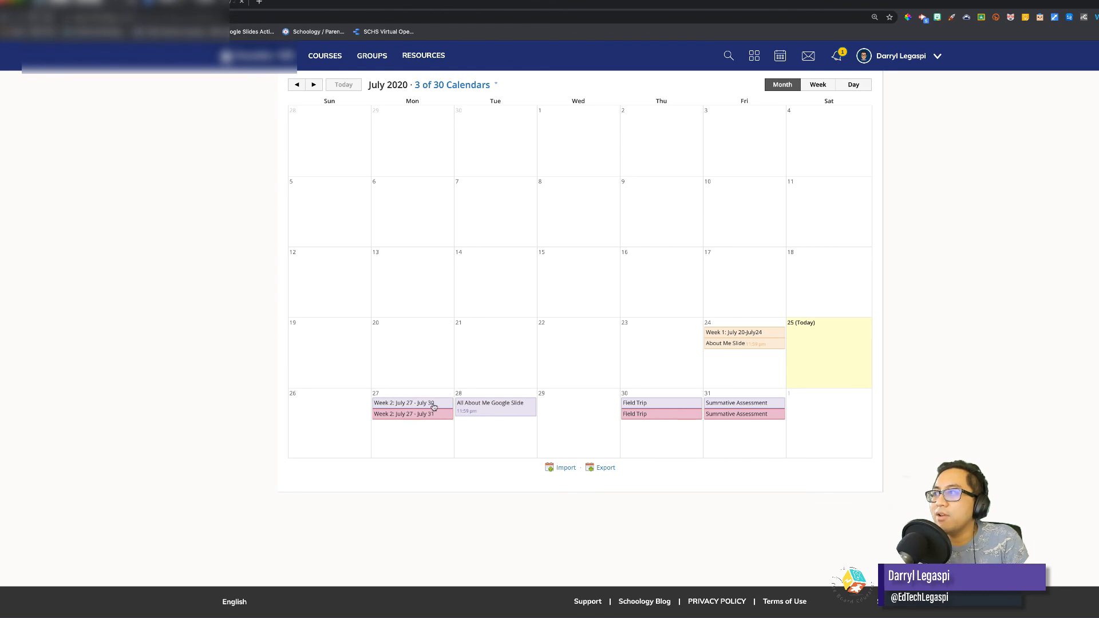
pyautogui.moveTo(489, 408)
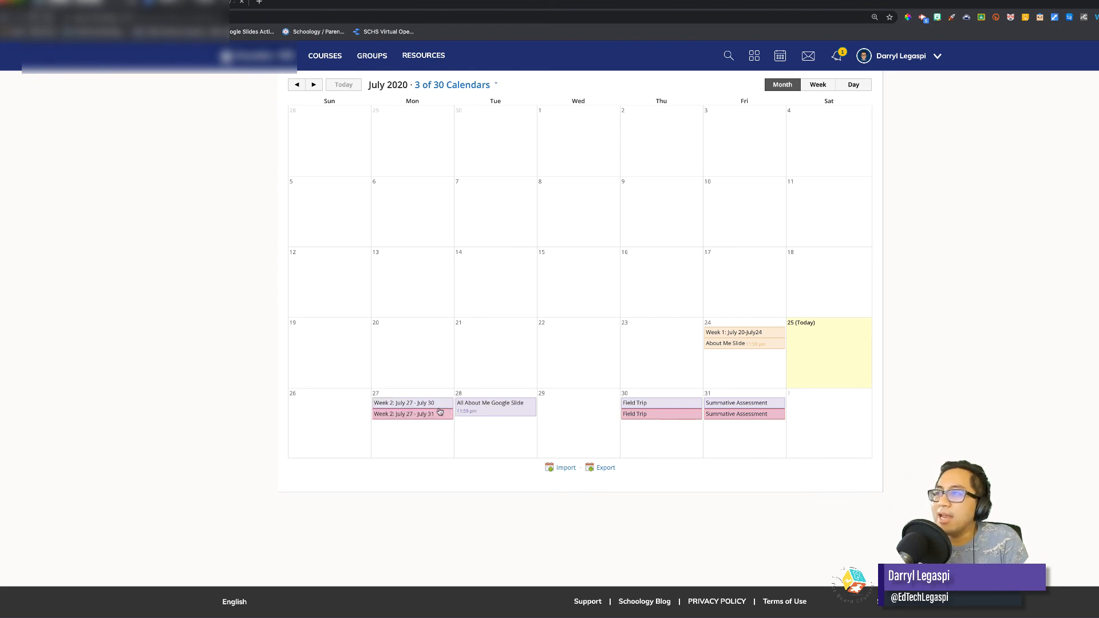